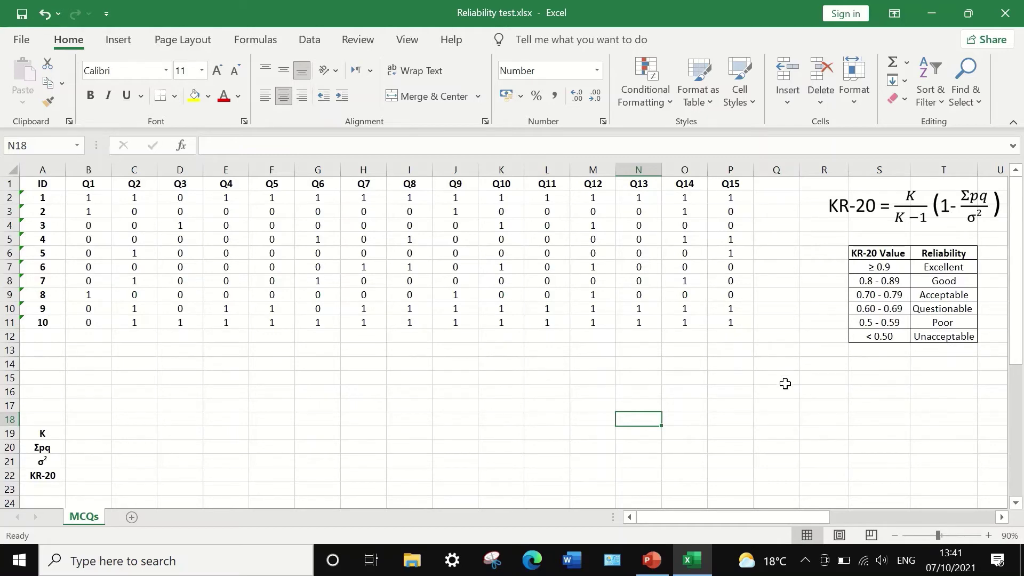
# - Head column Q "Total Score" in Q1 and sum the first respondent's answers B2:P2 in cell Q2
pyautogui.click(774, 183)
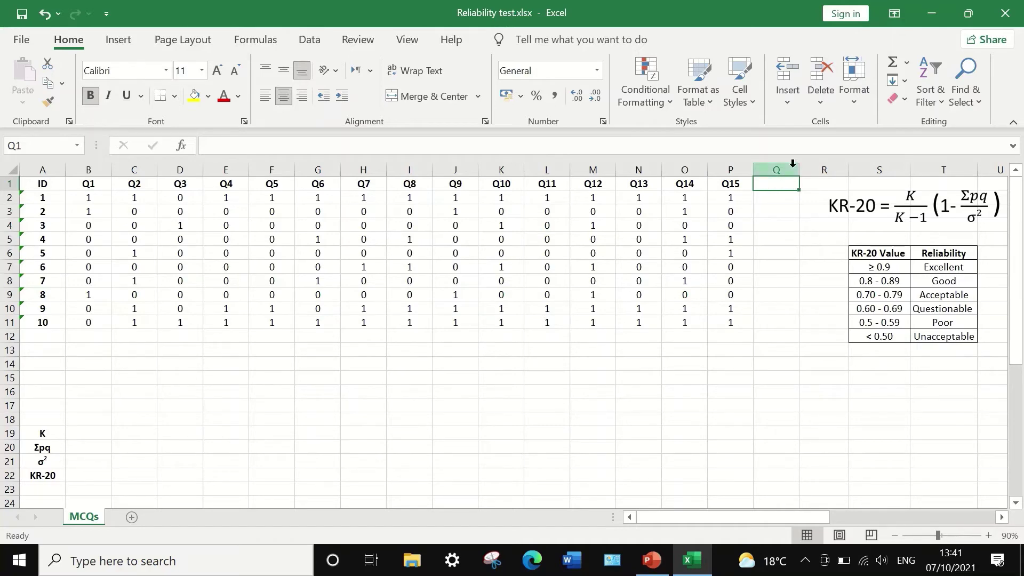
pyautogui.write('Total ')
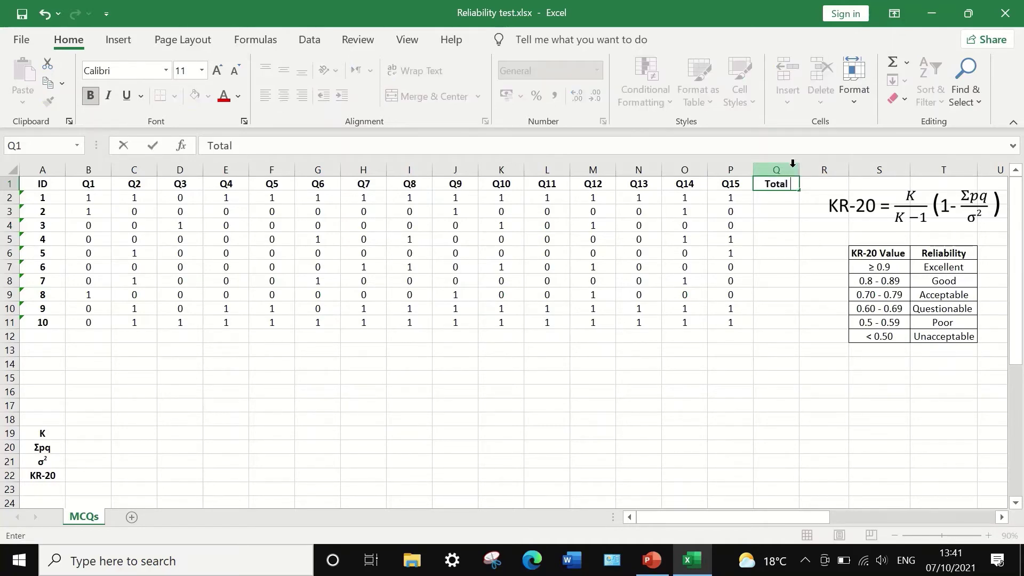
pyautogui.write('Score')
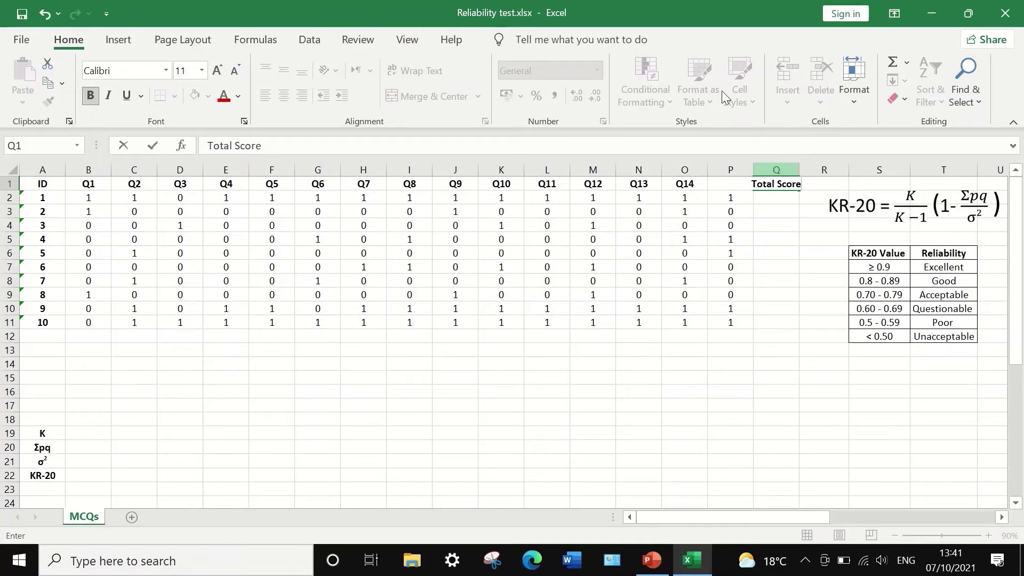
pyautogui.click(777, 201)
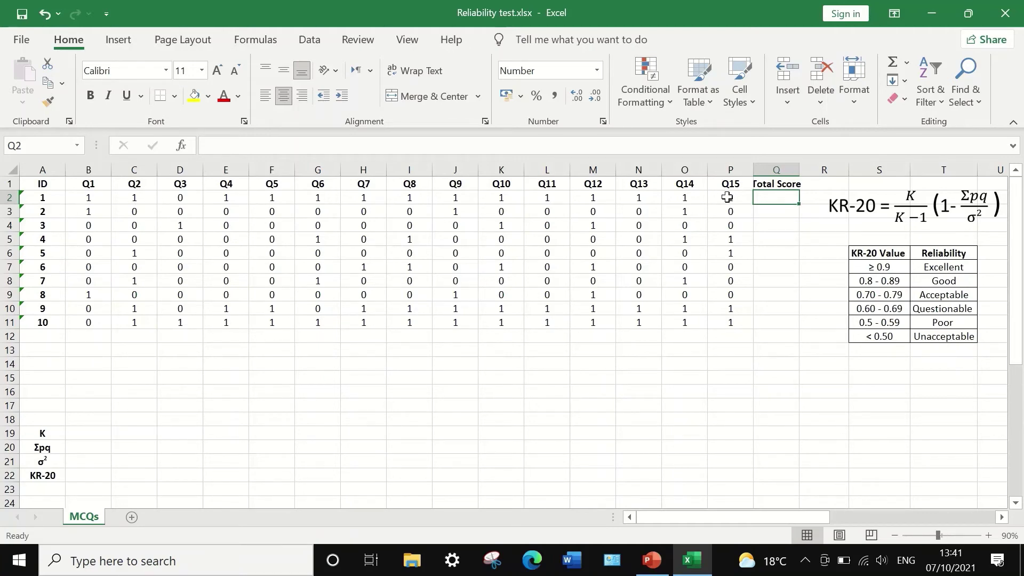
pyautogui.click(905, 63)
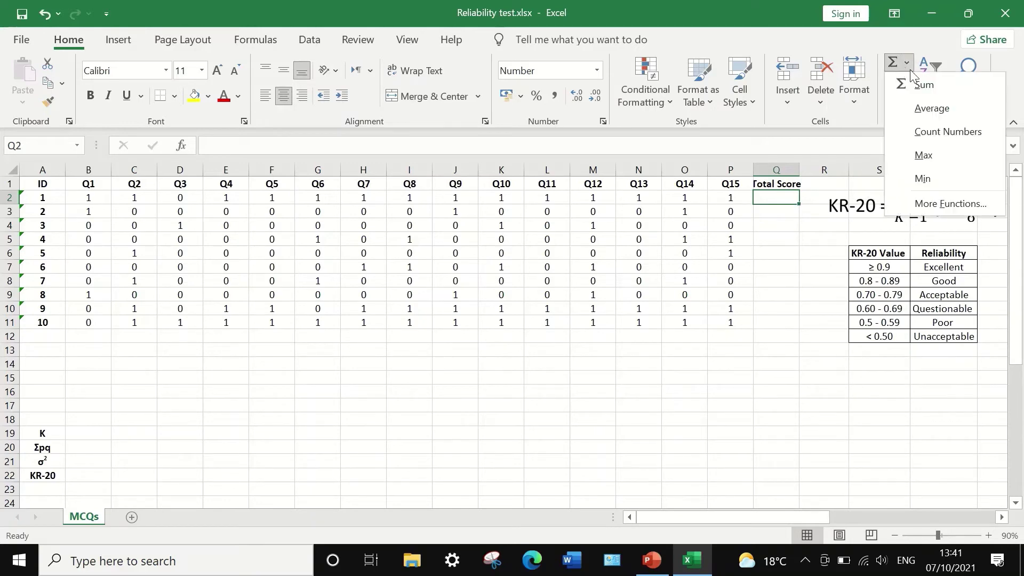
pyautogui.click(925, 85)
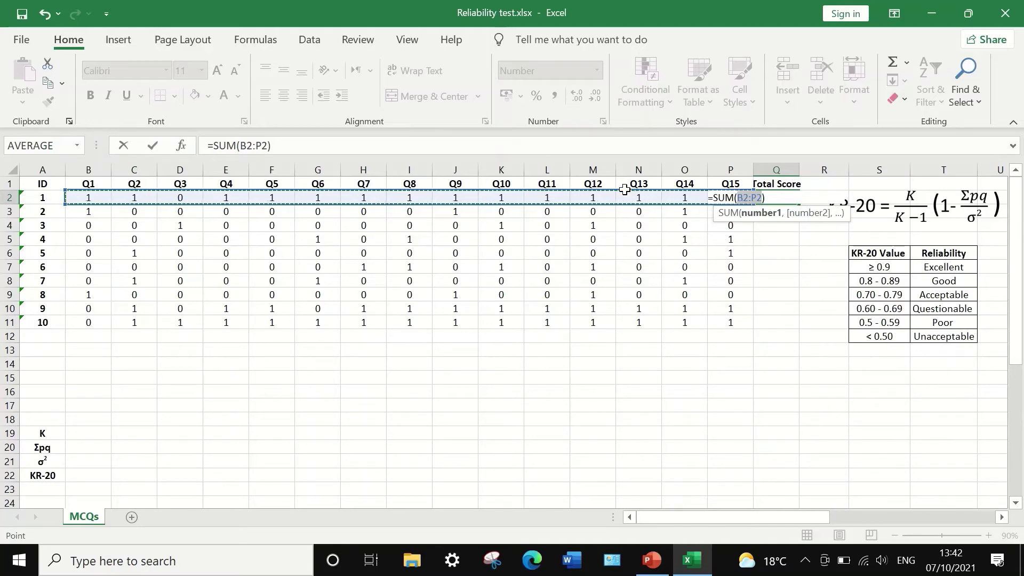
pyautogui.press('Return')
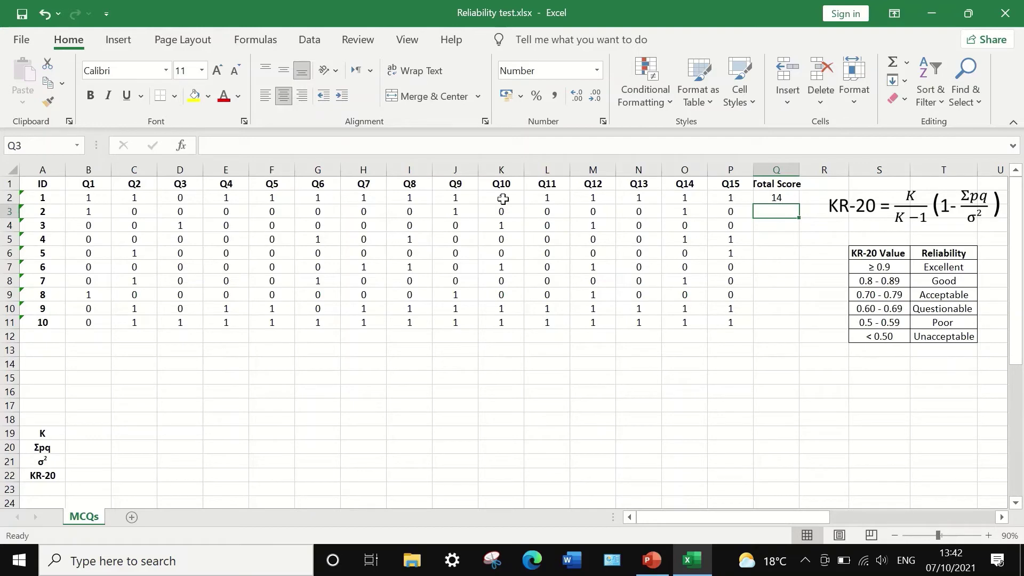
# - Fill the total score formula from Q2 down to Q11 for the remaining respondents
pyautogui.click(776, 197)
pyautogui.hotkey('ctrl', 'v')
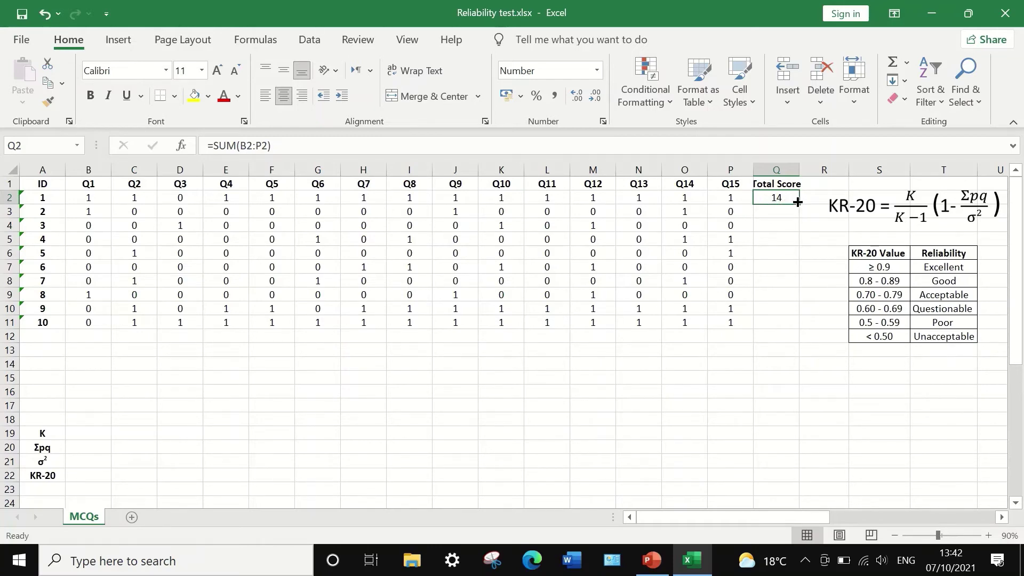
pyautogui.moveTo(798, 204); pyautogui.dragTo(800, 326)
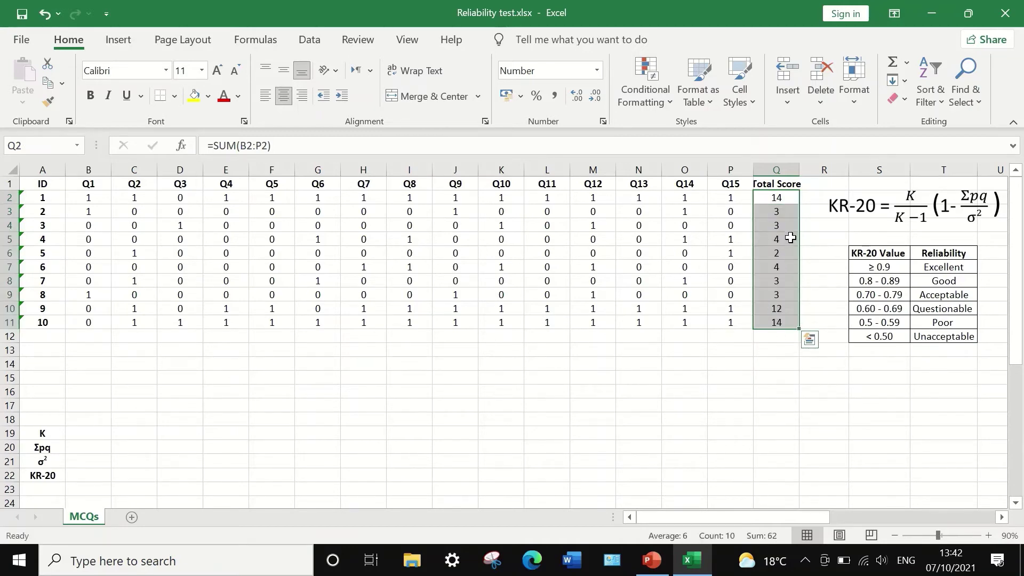
pyautogui.click(782, 348)
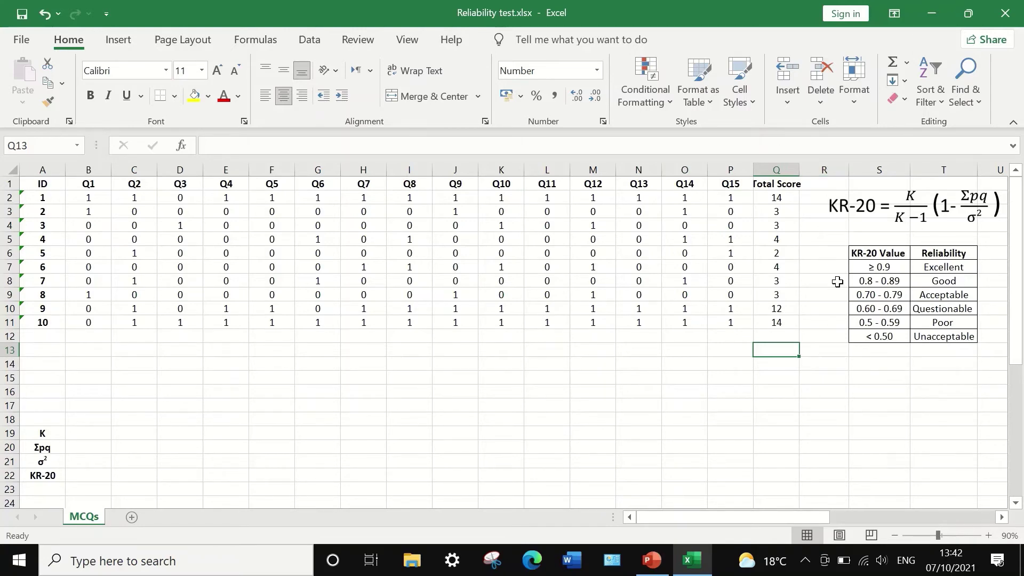
# - Calculate the population variance of the total scores Q2:Q11 with VAR.P in cell Q12
pyautogui.click(780, 337)
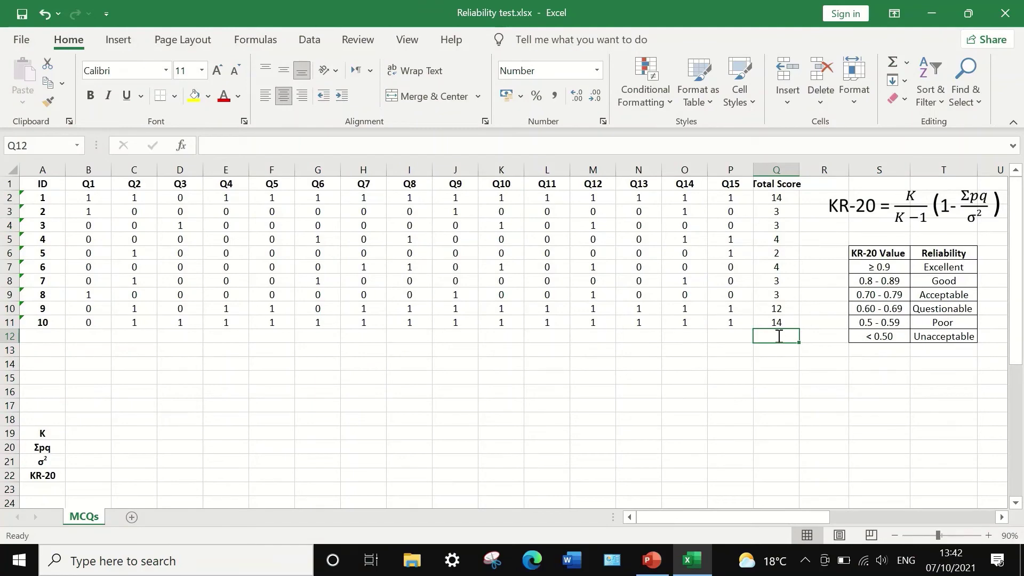
pyautogui.write('=')
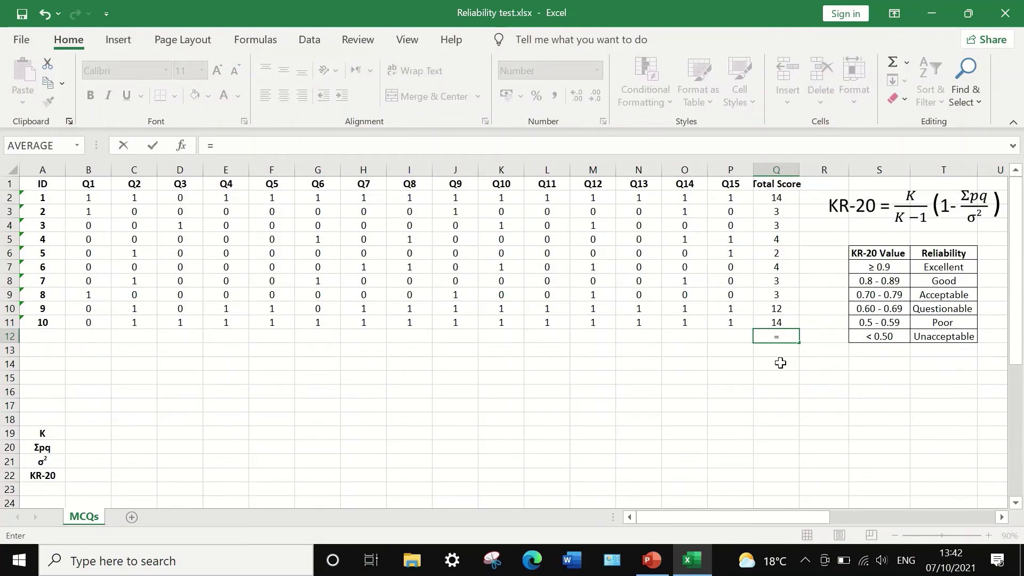
pyautogui.write('var')
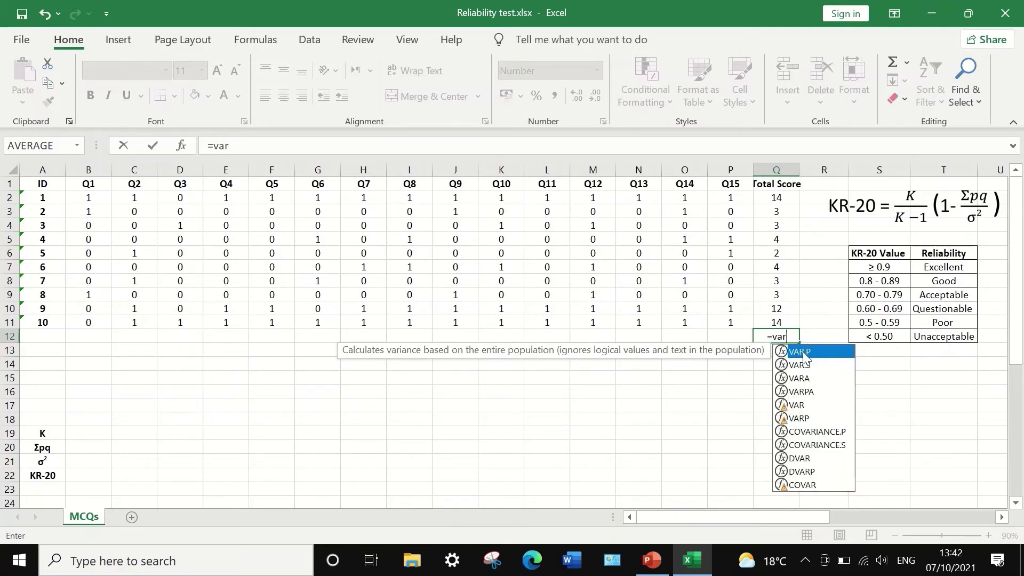
pyautogui.doubleClick(802, 351)
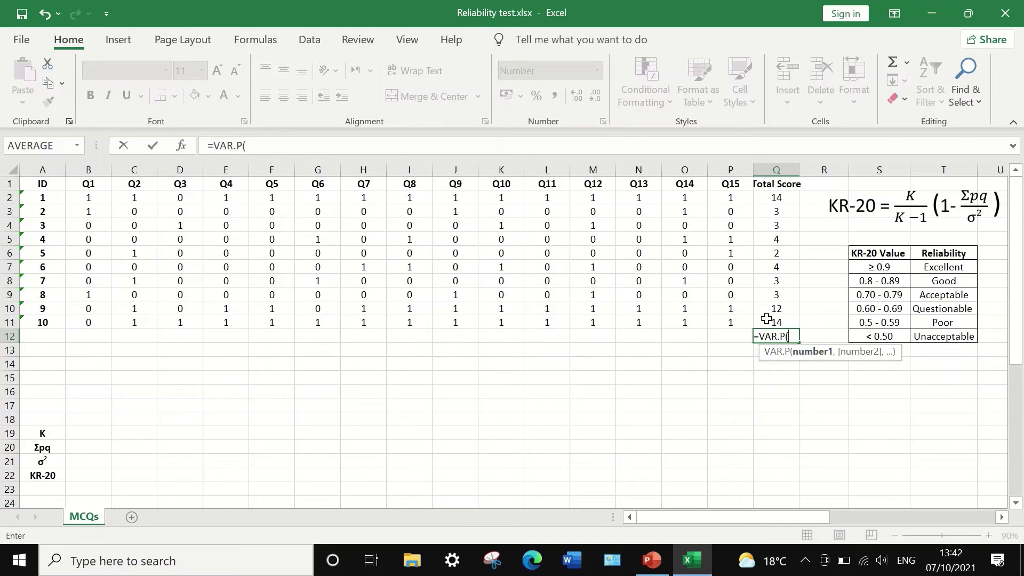
pyautogui.moveTo(765, 323); pyautogui.dragTo(758, 195)
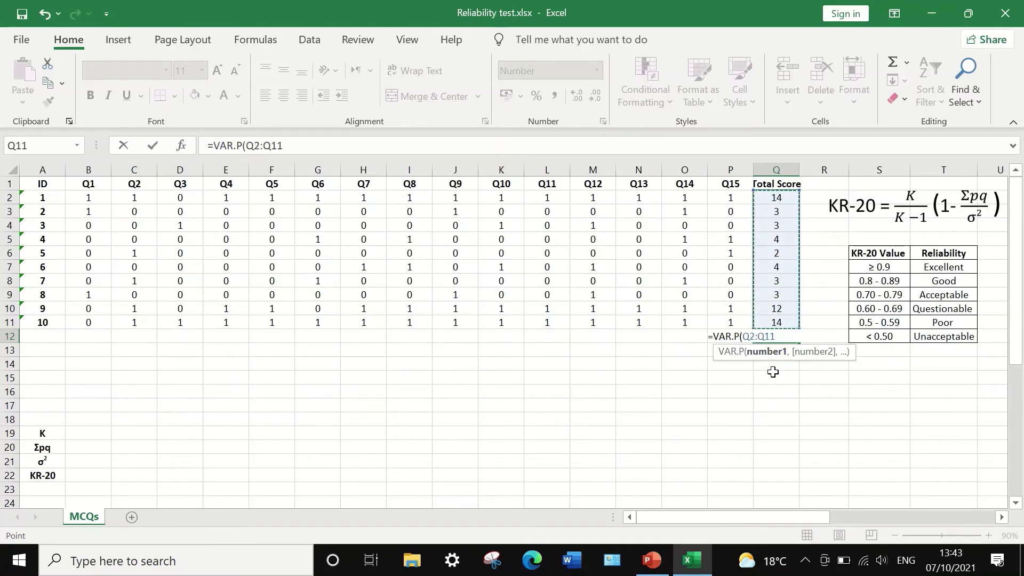
pyautogui.press('Return')
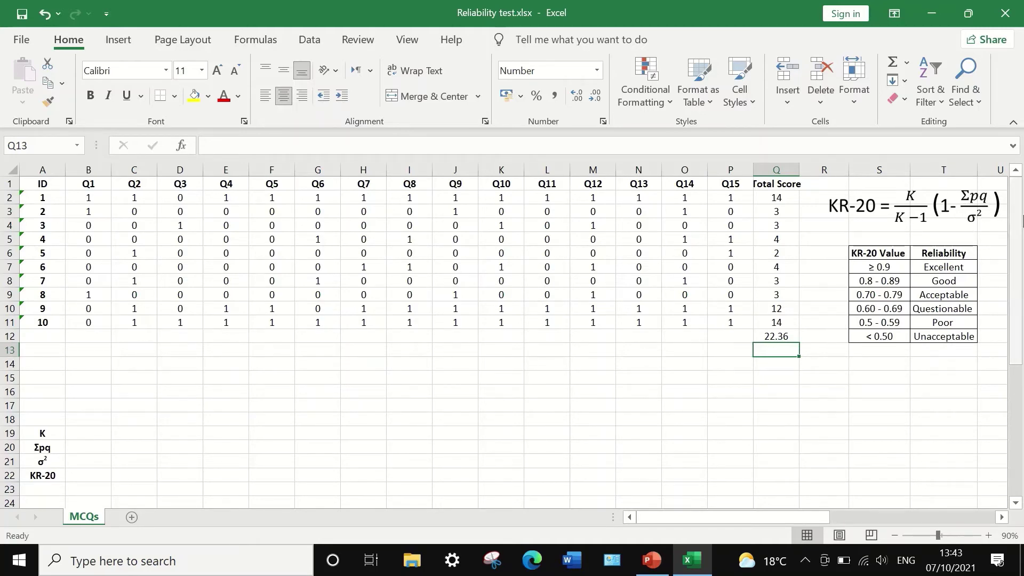
# - Label row 14 "p" in A14 and average each question's answers across B14:P14, starting with =AVERAGE(B2:B11)
pyautogui.click(38, 363)
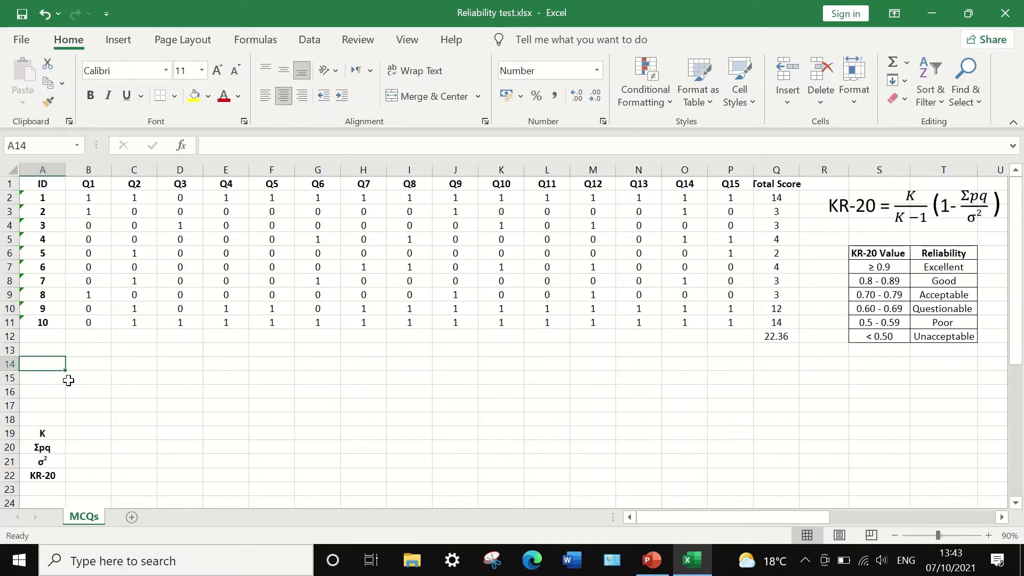
pyautogui.write('p')
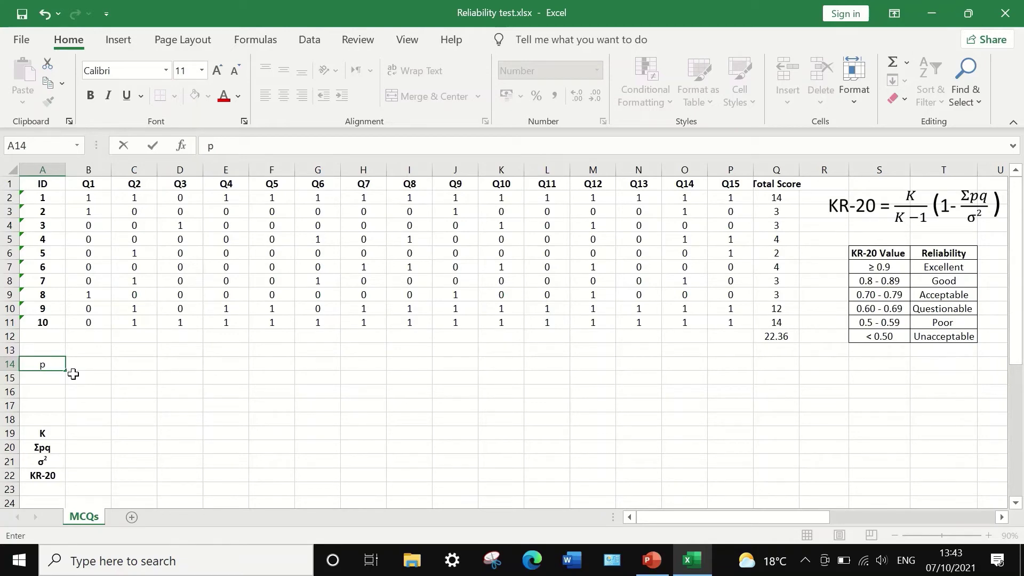
pyautogui.click(91, 364)
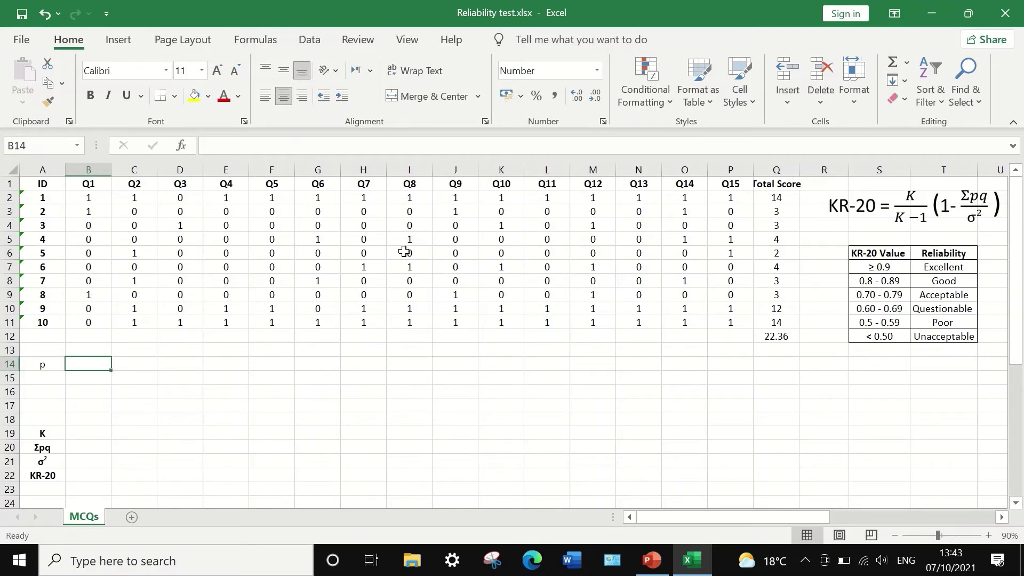
pyautogui.click(907, 64)
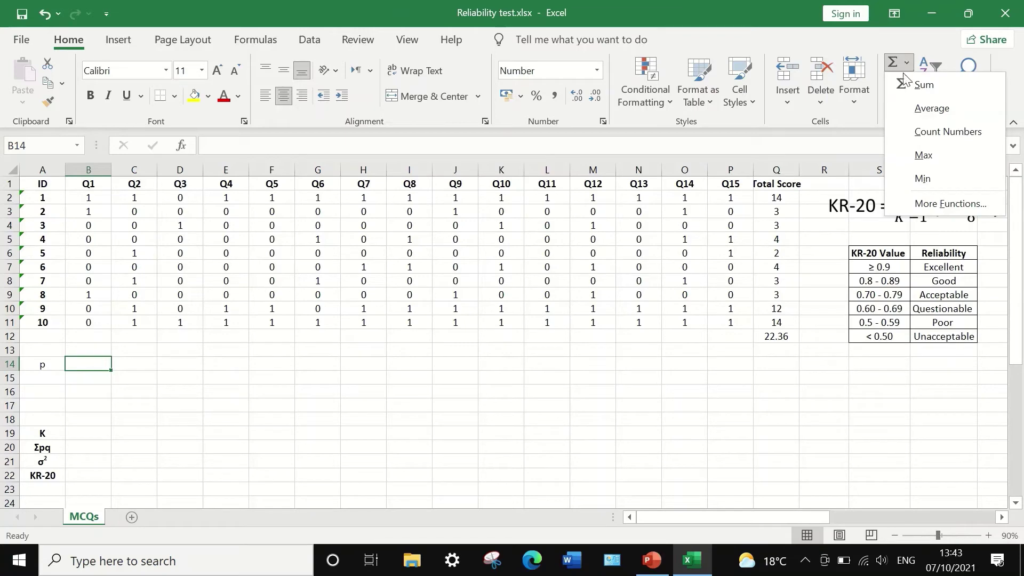
pyautogui.click(911, 111)
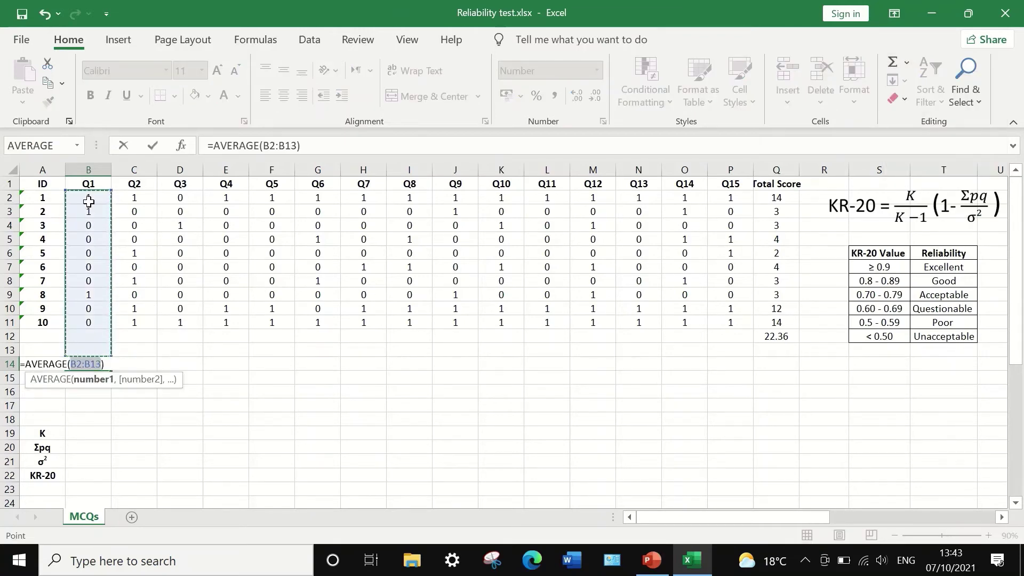
pyautogui.moveTo(89, 199); pyautogui.dragTo(84, 324)
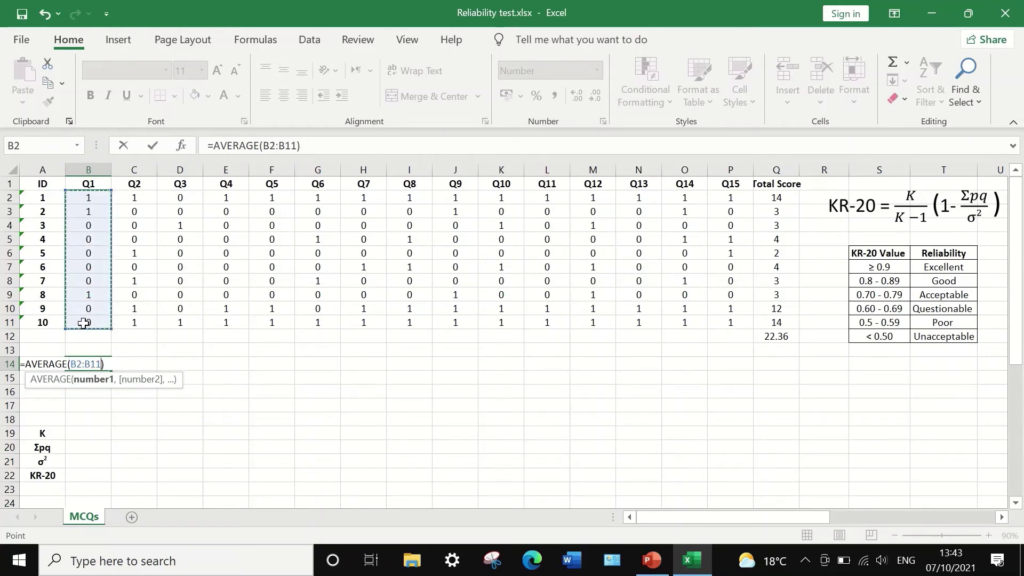
pyautogui.press('Return')
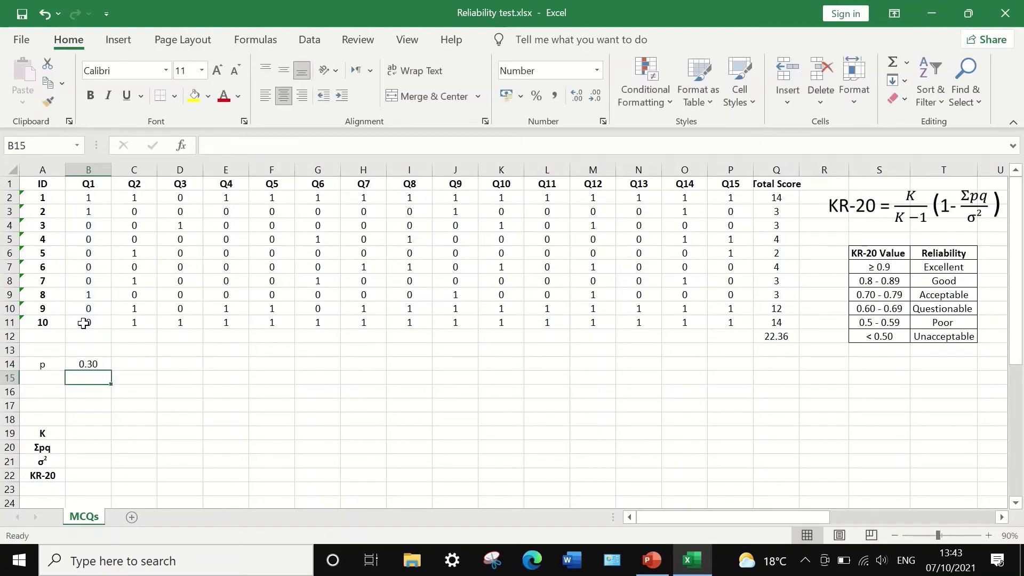
pyautogui.click(89, 365)
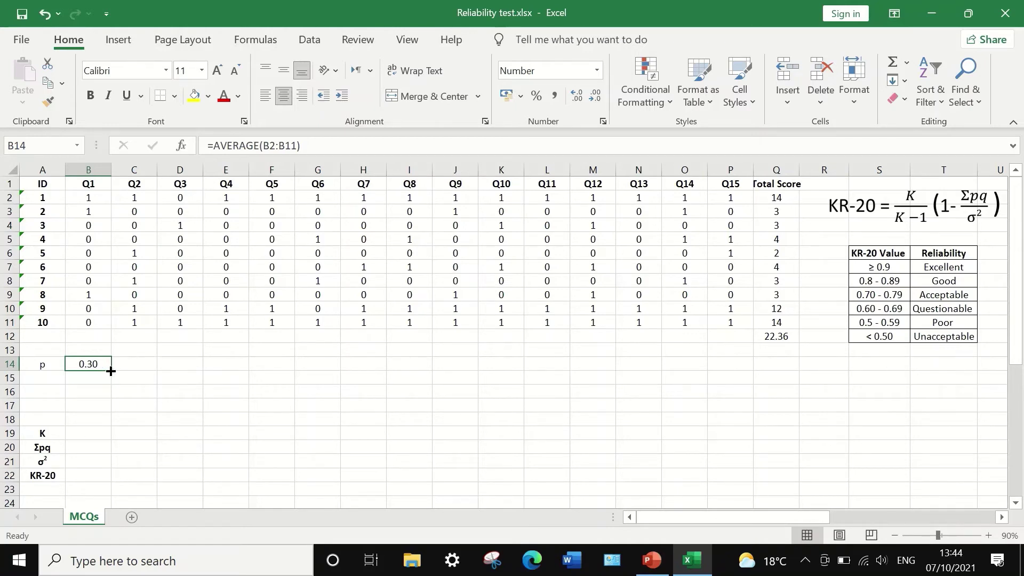
pyautogui.moveTo(110, 372); pyautogui.dragTo(741, 377)
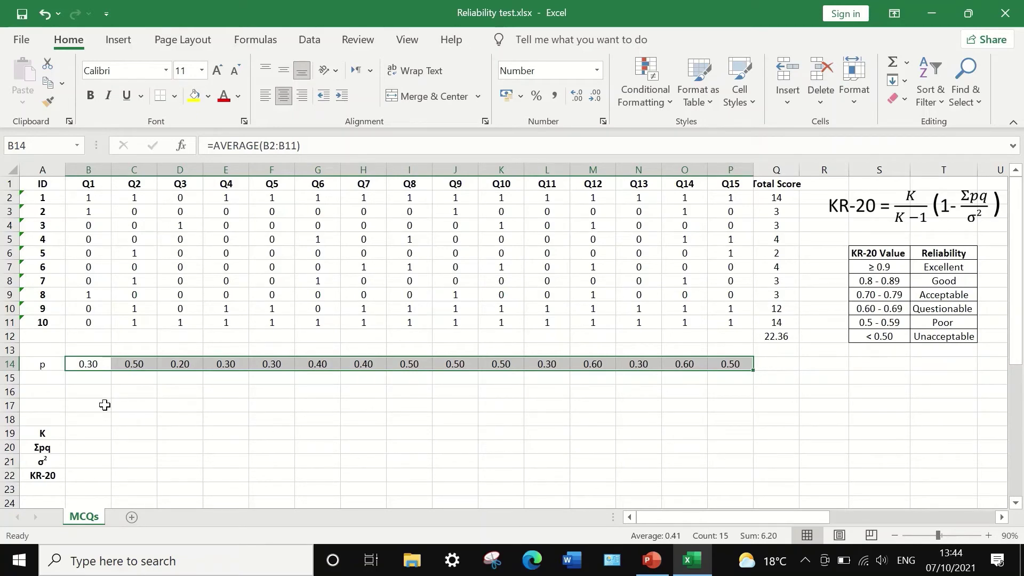
# - Label row 15 "q" in A15 and calculate 1 minus p for every question across B15:P15, starting with =1-B14
pyautogui.click(41, 379)
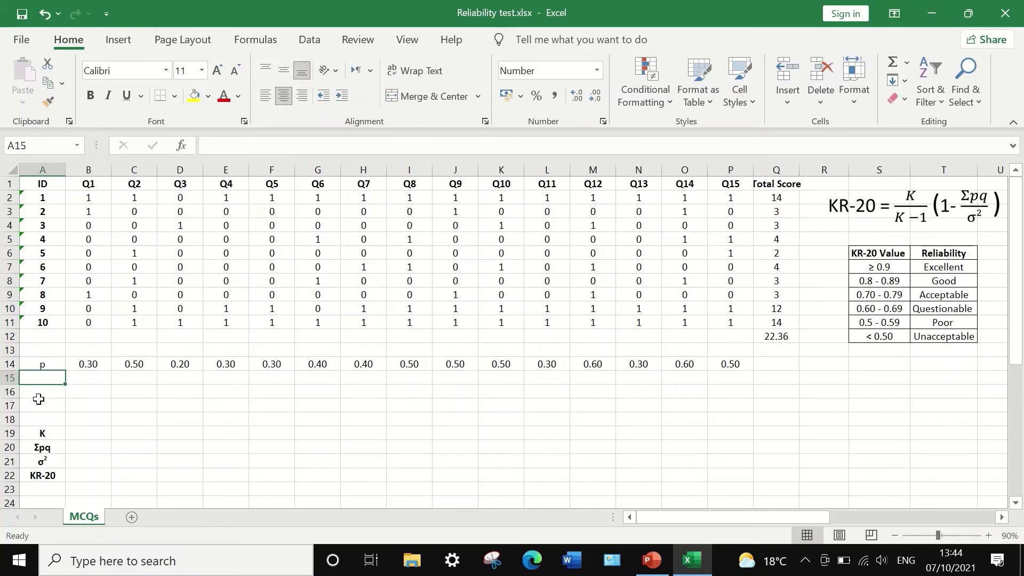
pyautogui.write('q')
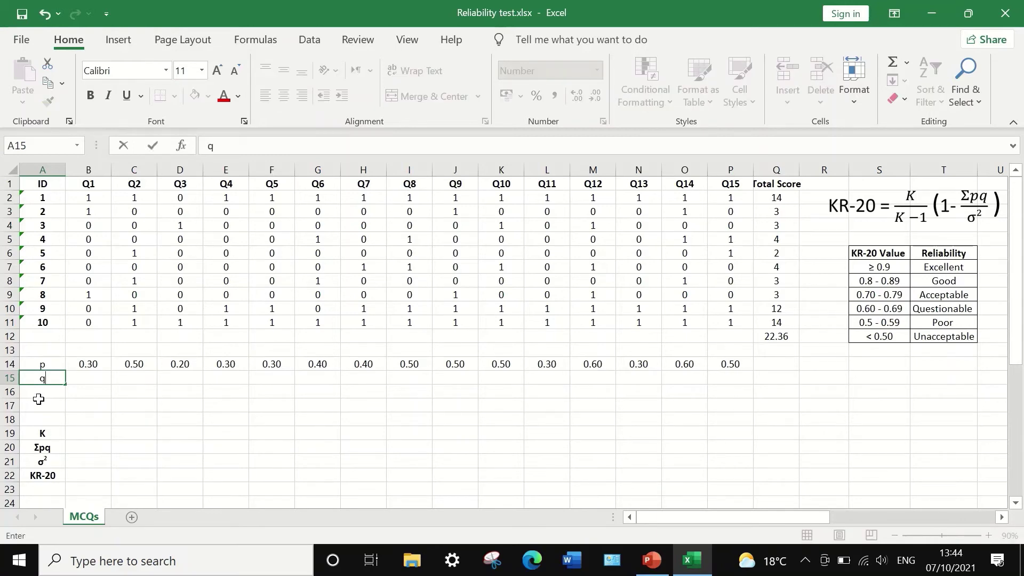
pyautogui.click(91, 378)
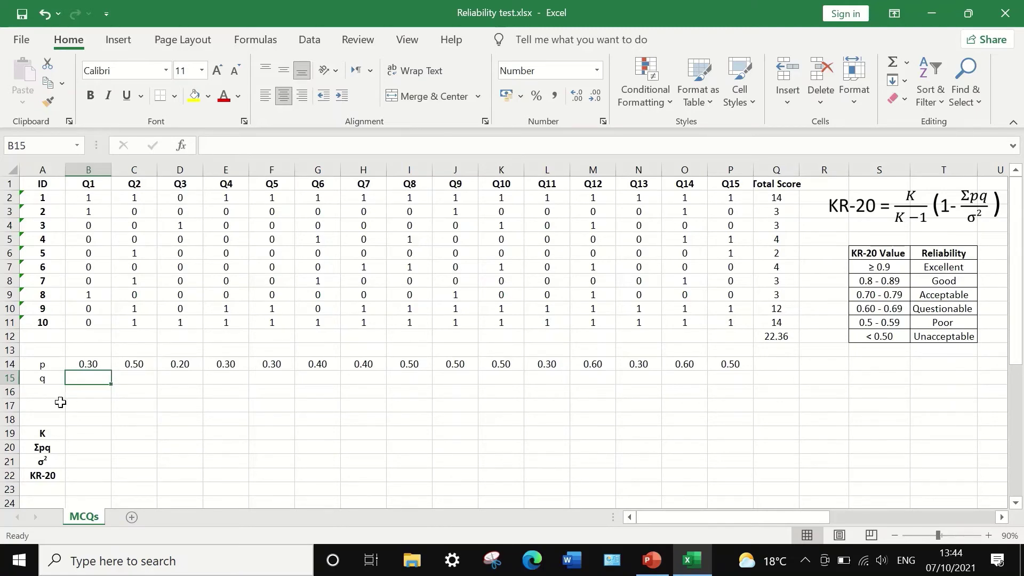
pyautogui.write('=')
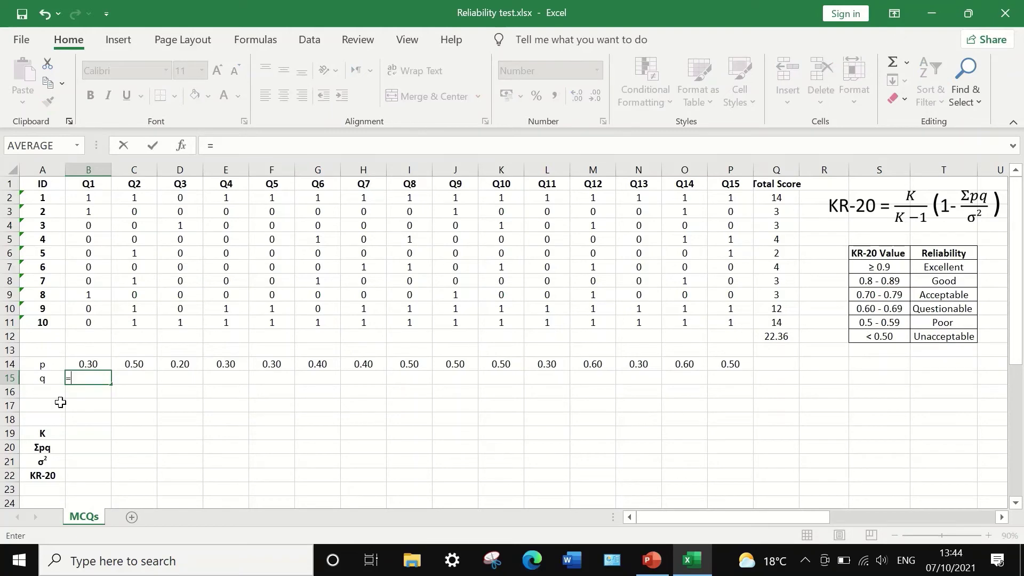
pyautogui.write('1-')
pyautogui.click(91, 362)
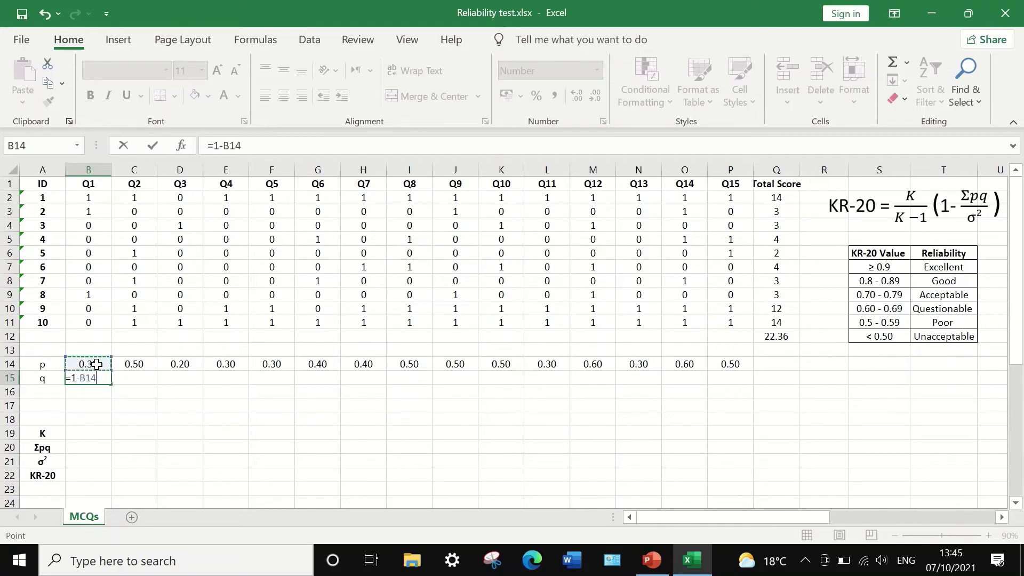
pyautogui.press('Return')
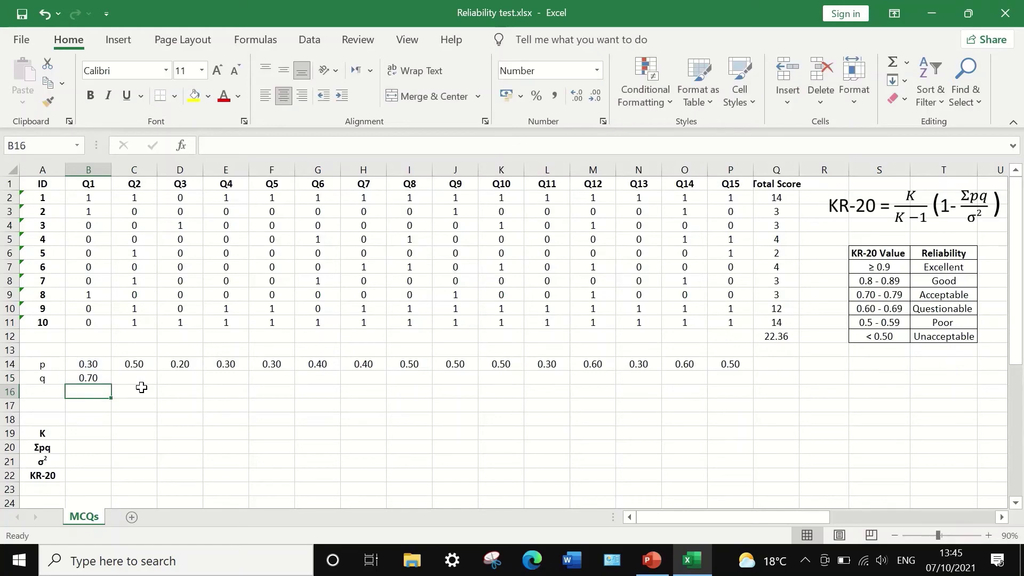
pyautogui.click(89, 379)
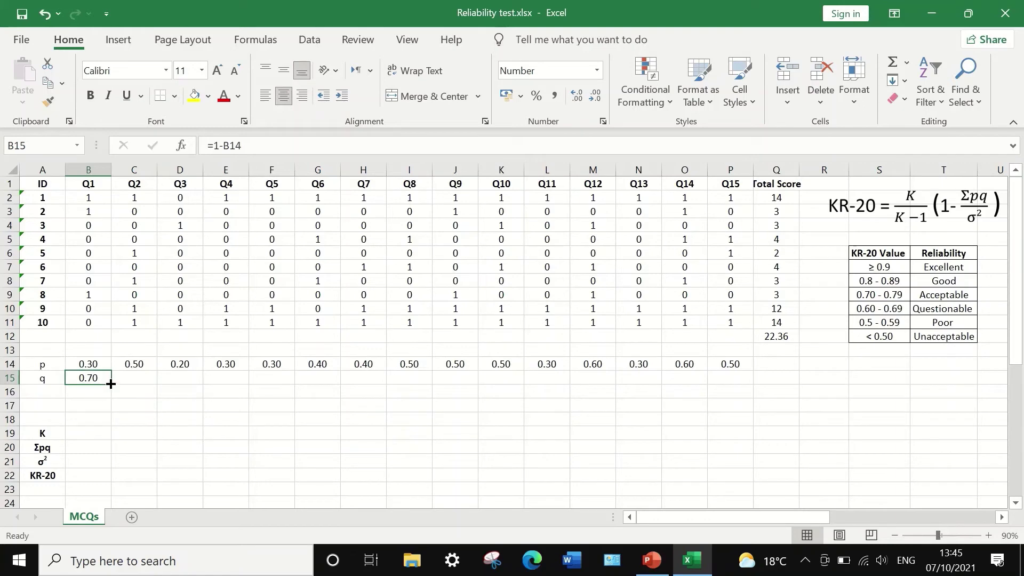
pyautogui.moveTo(111, 384); pyautogui.dragTo(110, 384)
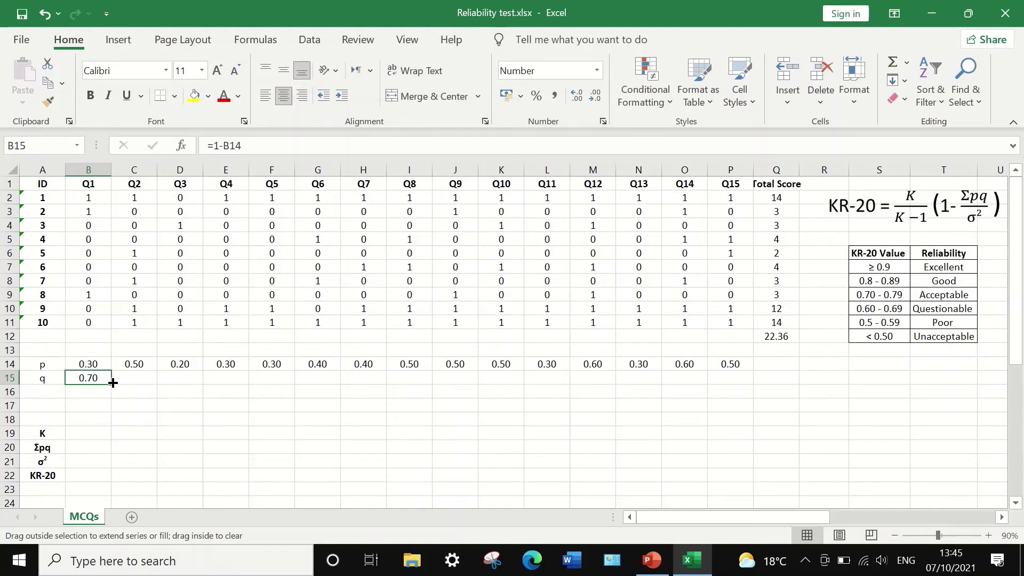
pyautogui.moveTo(112, 382); pyautogui.dragTo(732, 379)
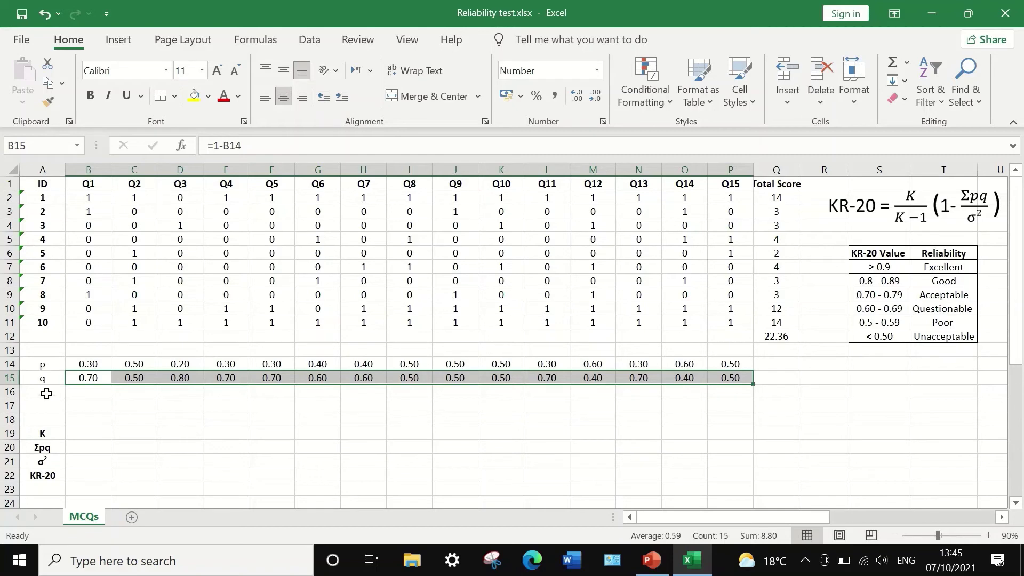
# - Label row 16 "pq" in A16 and multiply p by q for every question across B16:P16, starting with =B14*B15
pyautogui.click(46, 394)
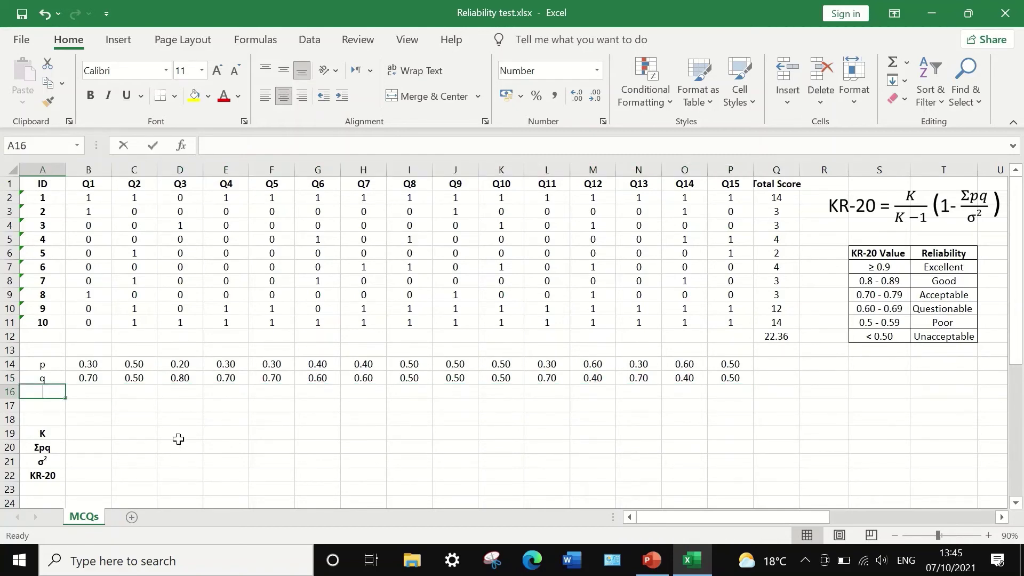
pyautogui.write('pq')
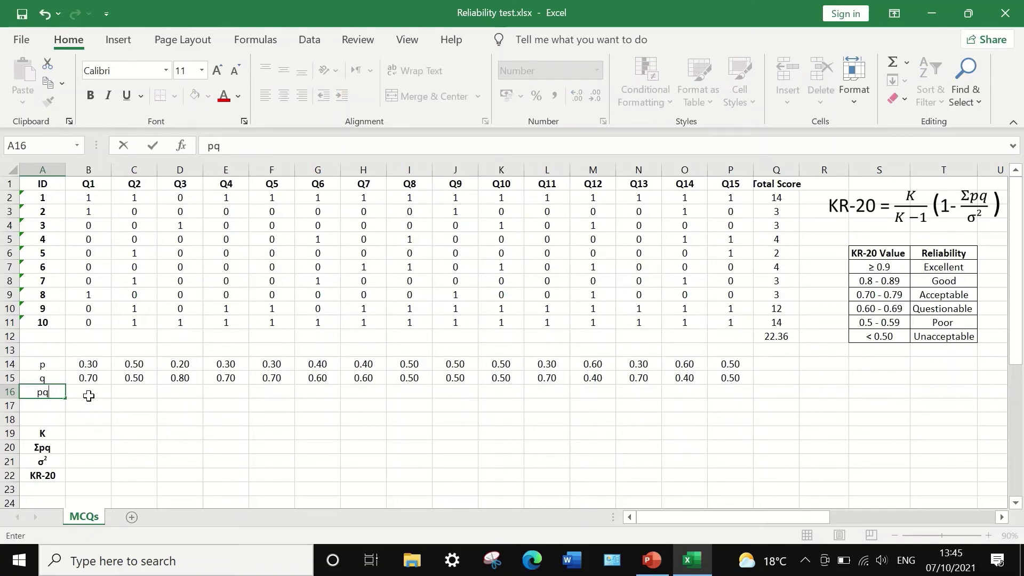
pyautogui.click(89, 396)
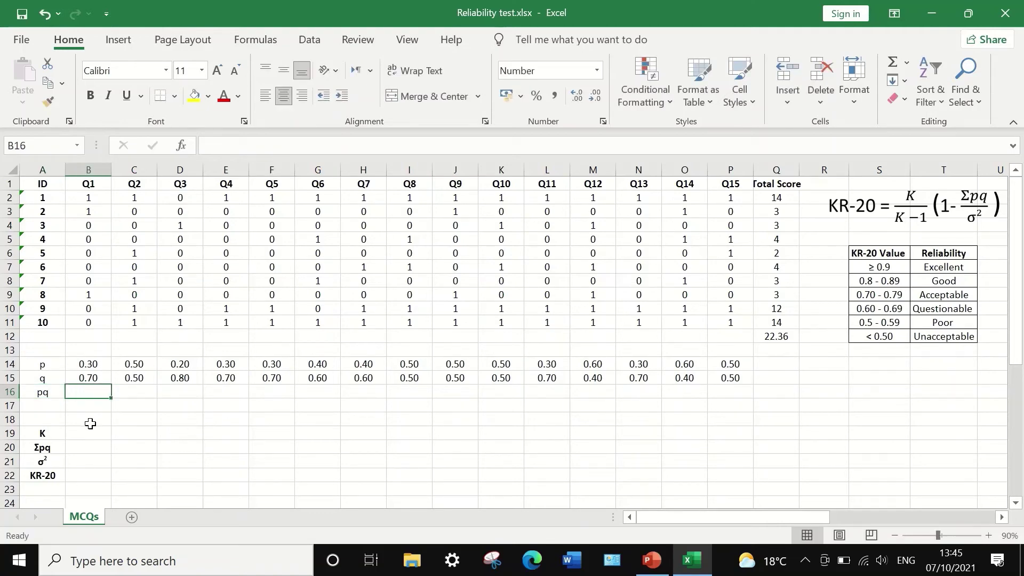
pyautogui.write('=')
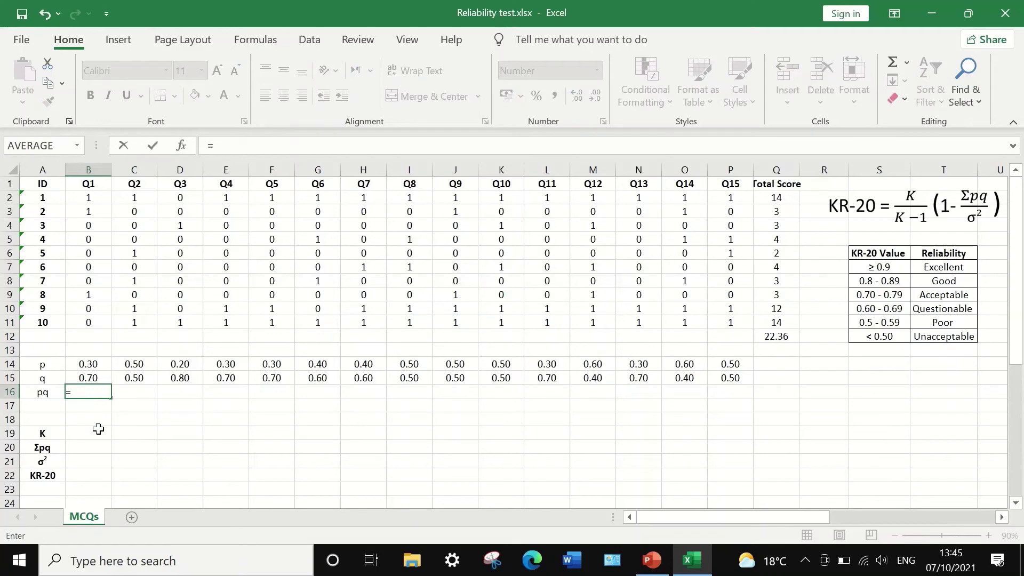
pyautogui.click(86, 365)
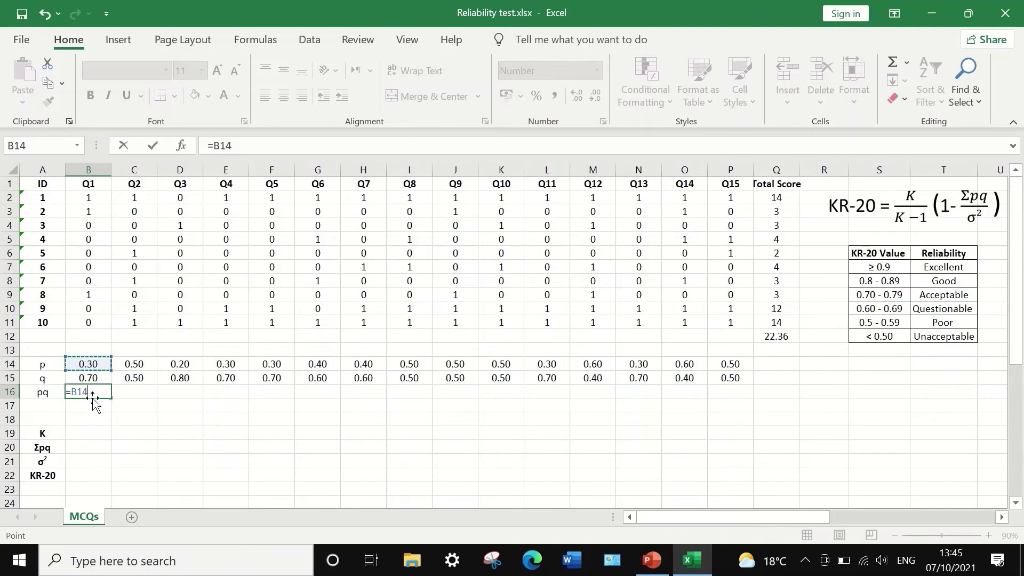
pyautogui.write('*')
pyautogui.click(94, 378)
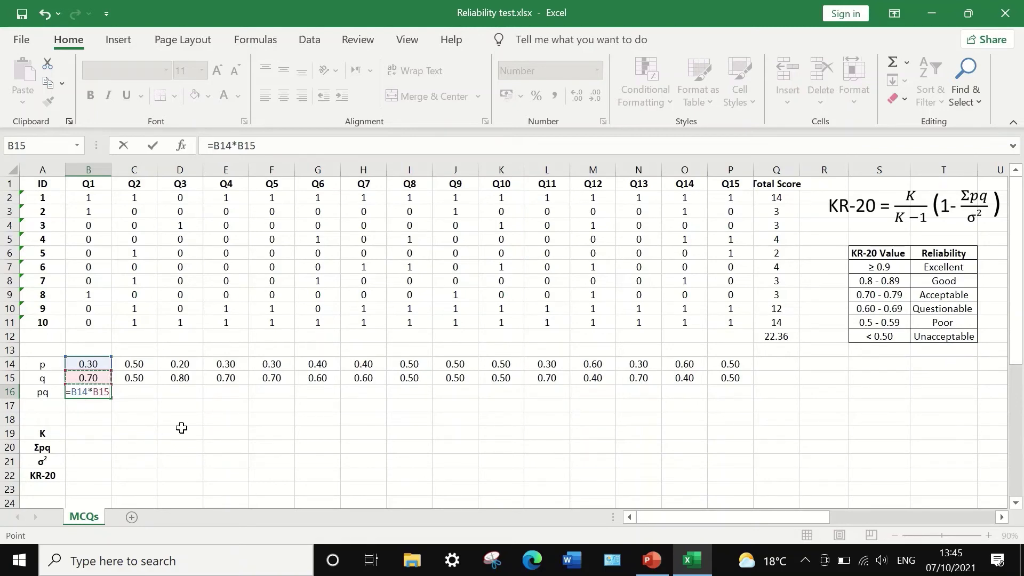
pyautogui.press('Return')
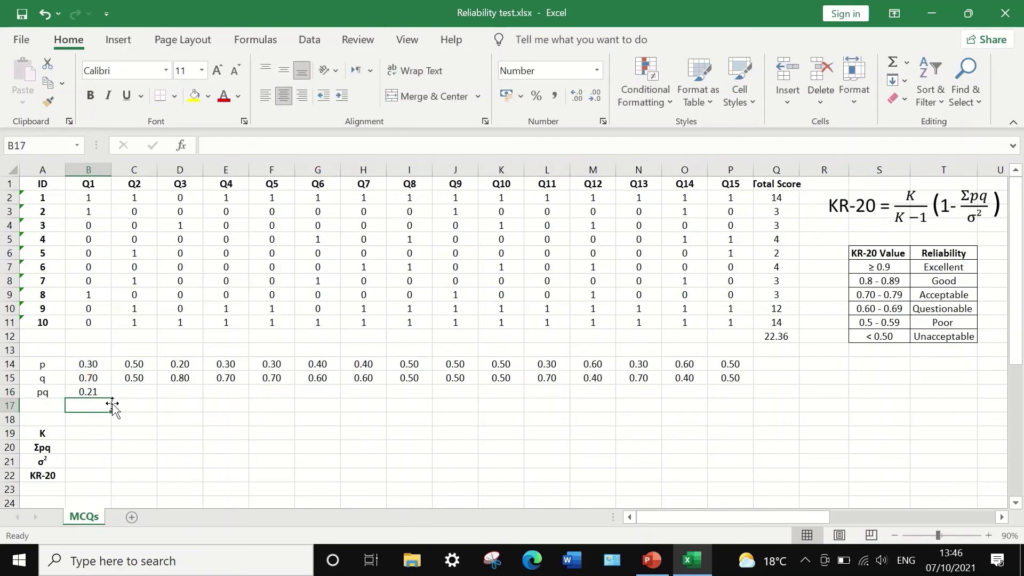
pyautogui.click(90, 393)
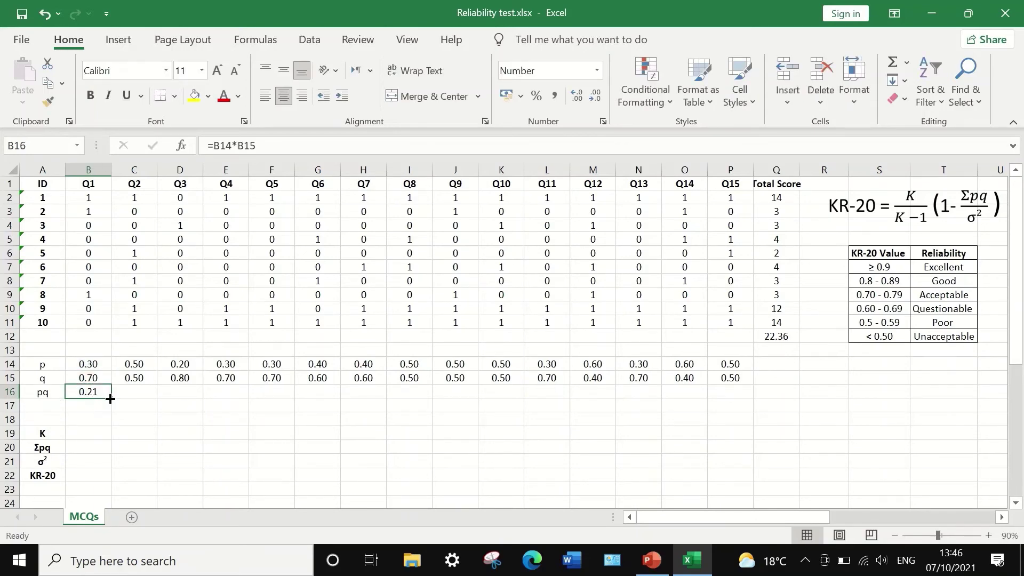
pyautogui.moveTo(111, 397); pyautogui.dragTo(736, 393)
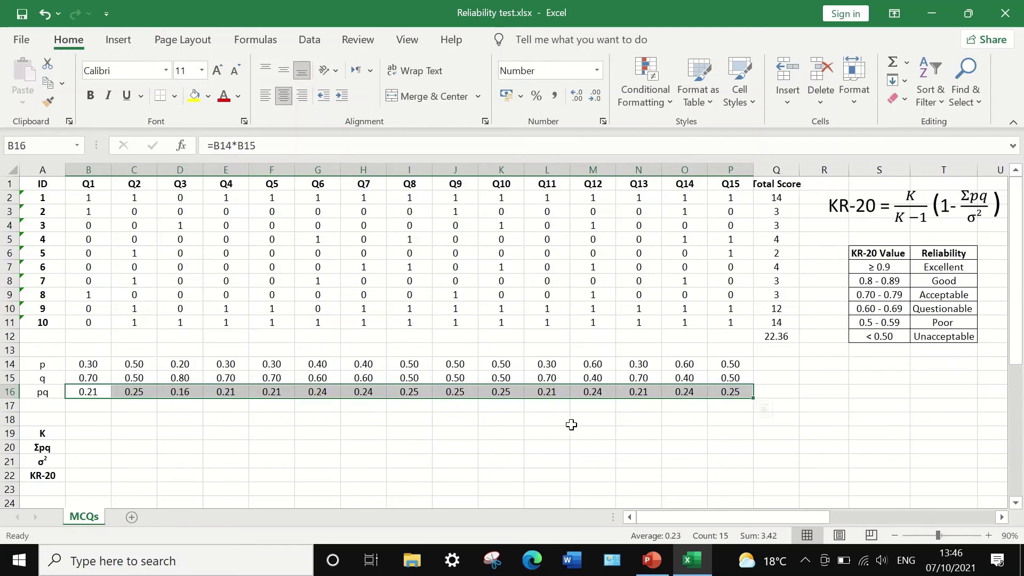
pyautogui.click(735, 405)
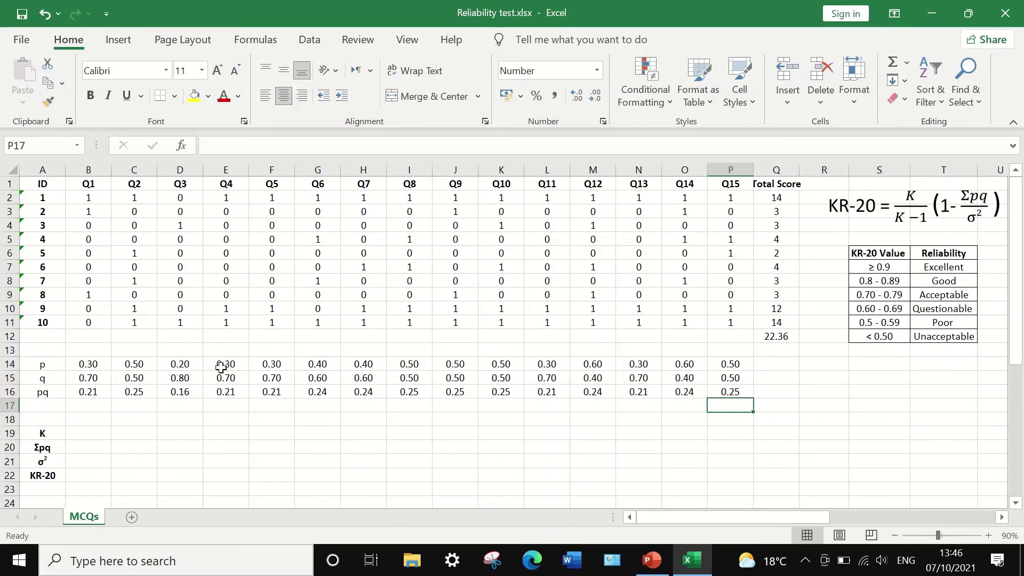
# - Sum the pq values of all questions in cell Q16 with =SUM(B16:P16)
pyautogui.click(770, 392)
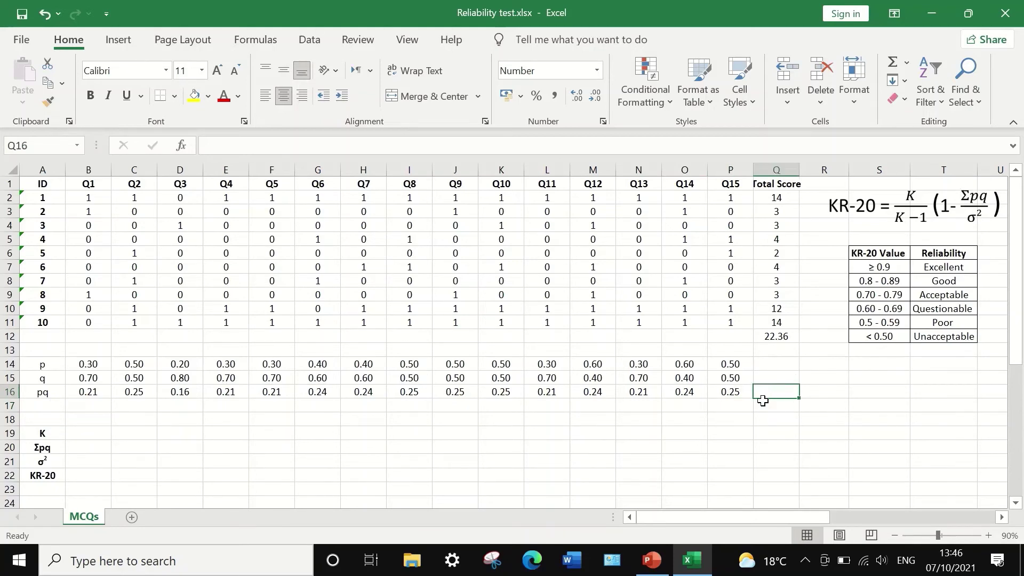
pyautogui.click(910, 64)
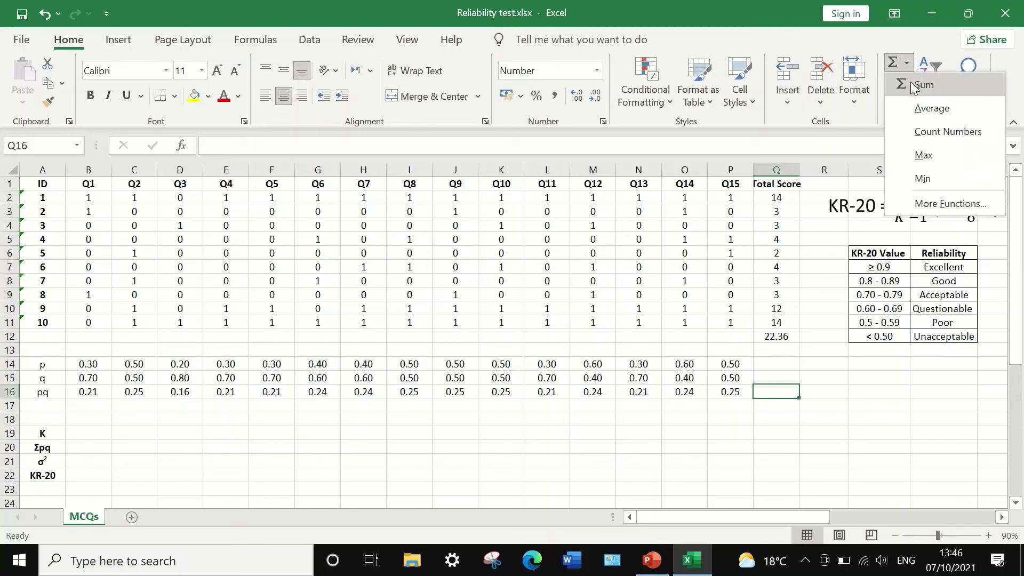
pyautogui.click(923, 85)
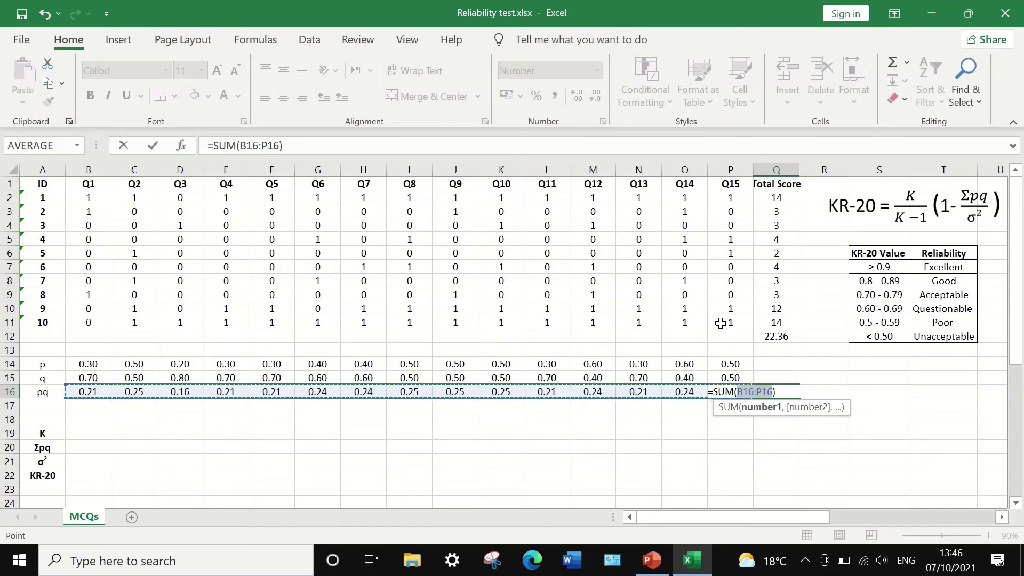
pyautogui.press('Return')
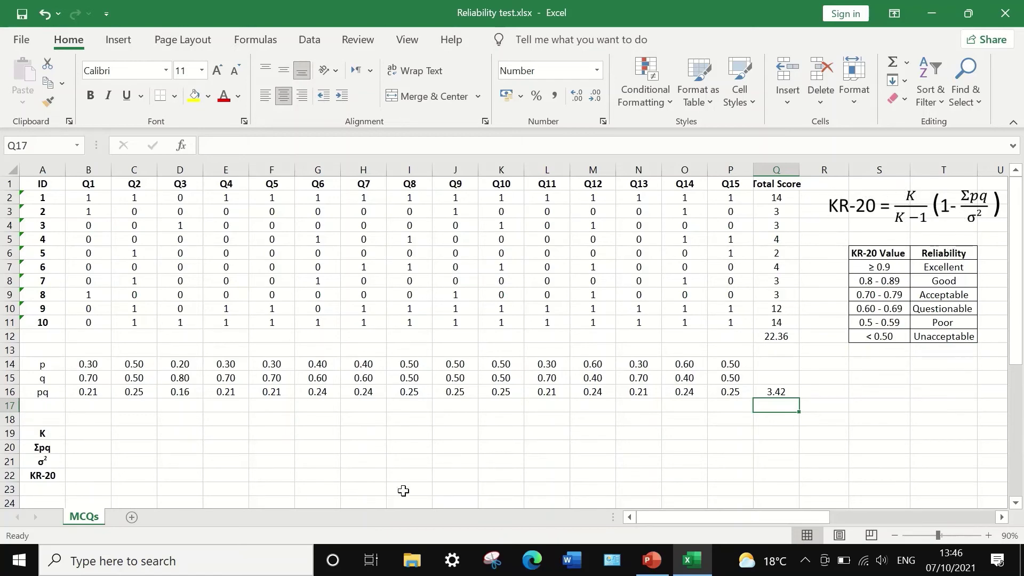
# - Enter 15 as K in B19 and copy the pq sum from Q16 into the Σpq cell B20 as a value only
pyautogui.click(89, 433)
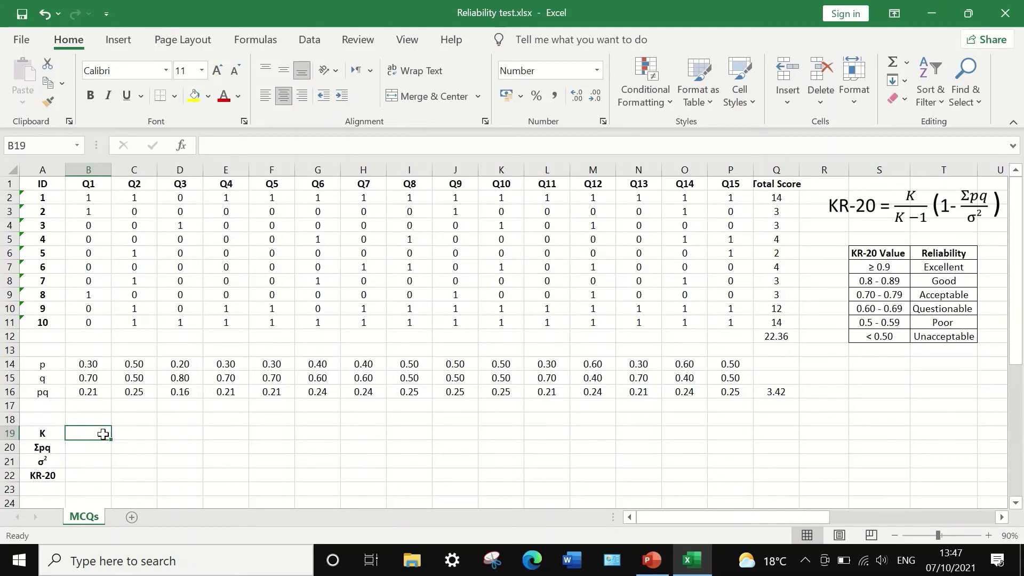
pyautogui.write('15')
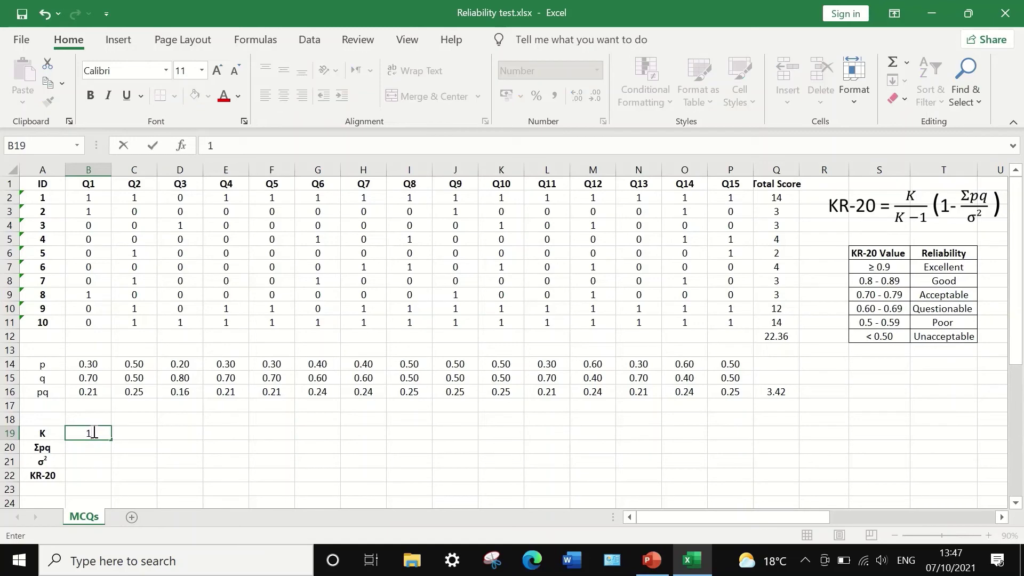
pyautogui.click(86, 447)
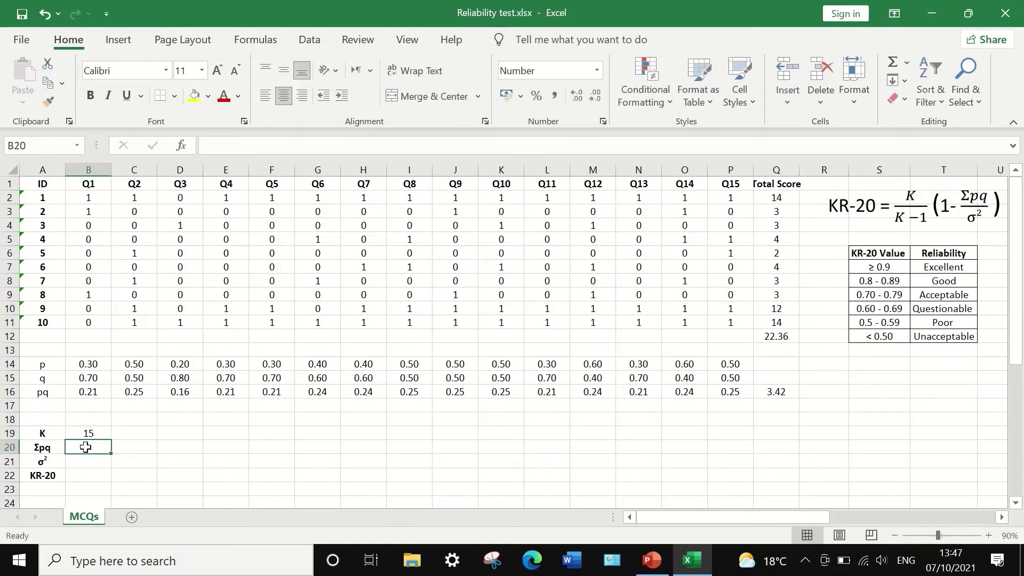
pyautogui.click(768, 394)
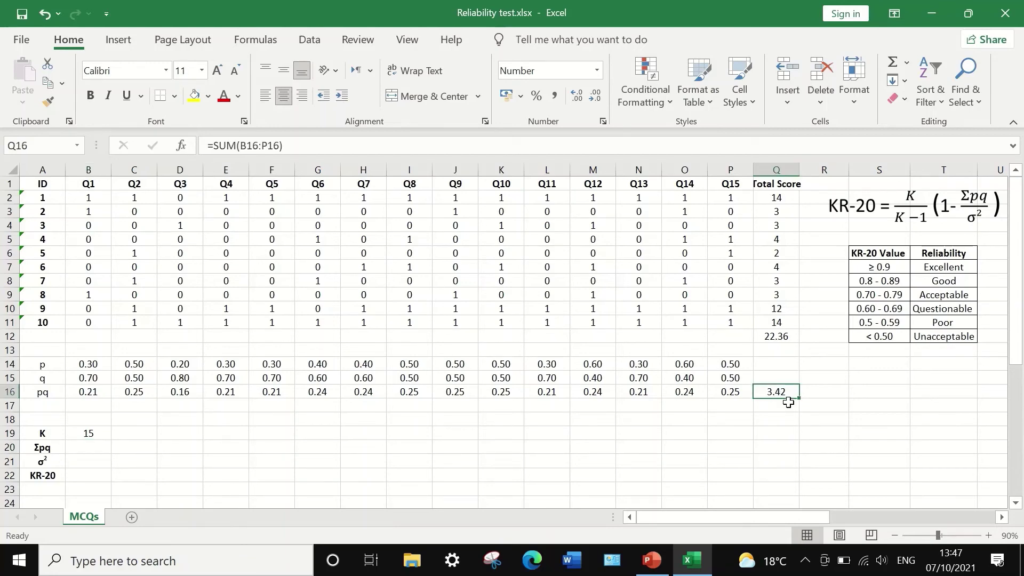
pyautogui.rightClick(783, 392)
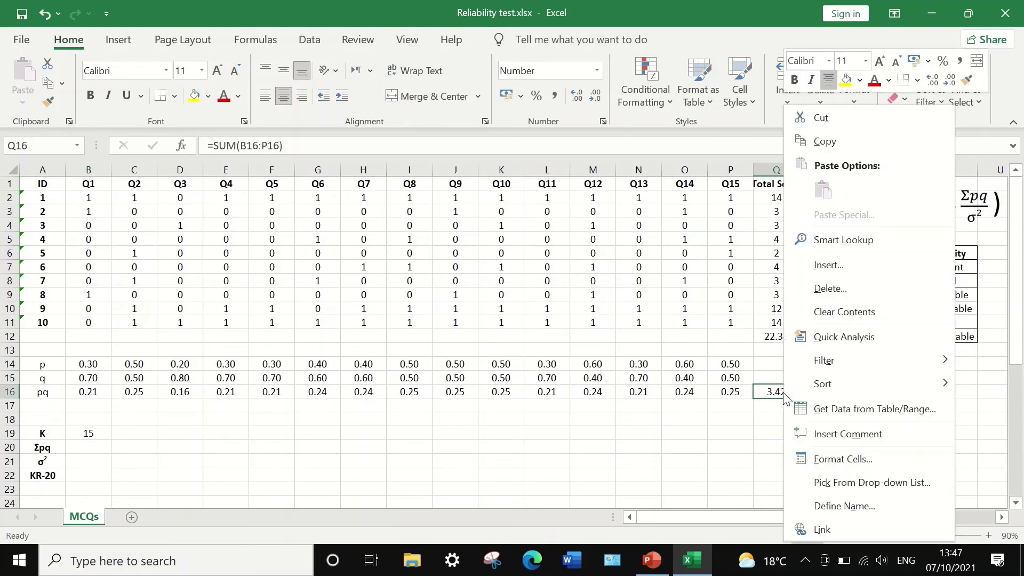
pyautogui.click(816, 141)
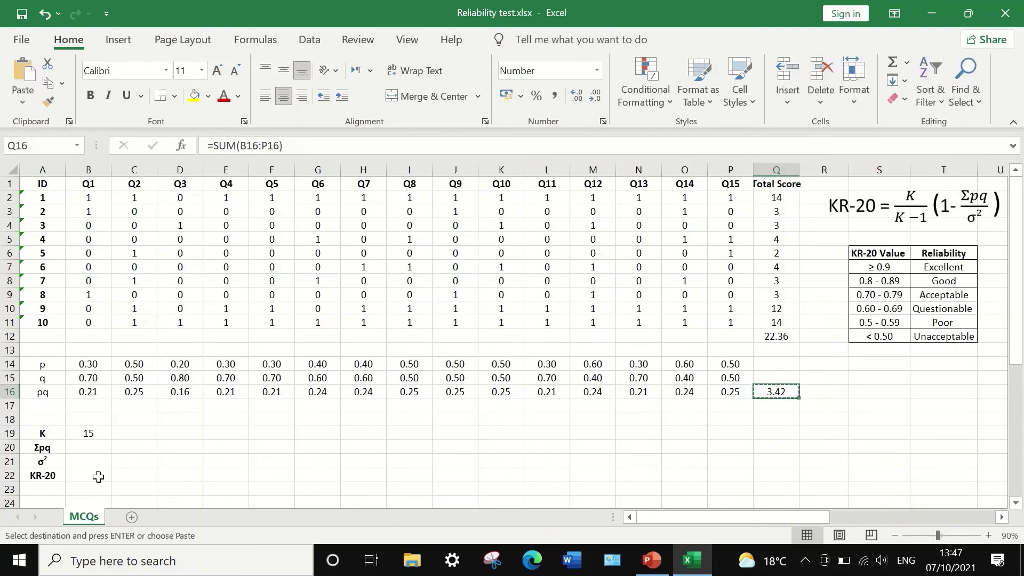
pyautogui.click(90, 451)
pyautogui.rightClick(92, 453)
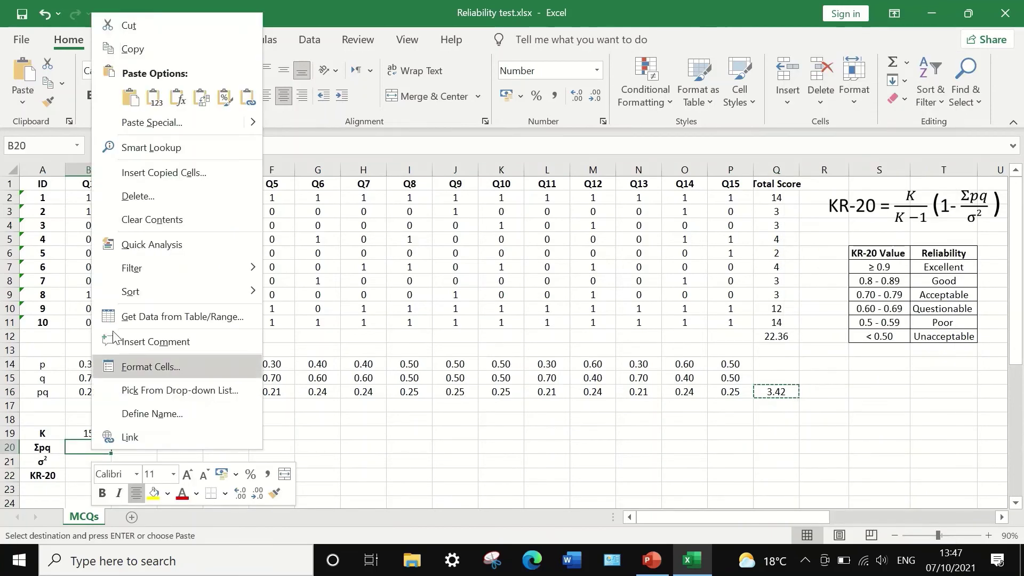
pyautogui.click(158, 100)
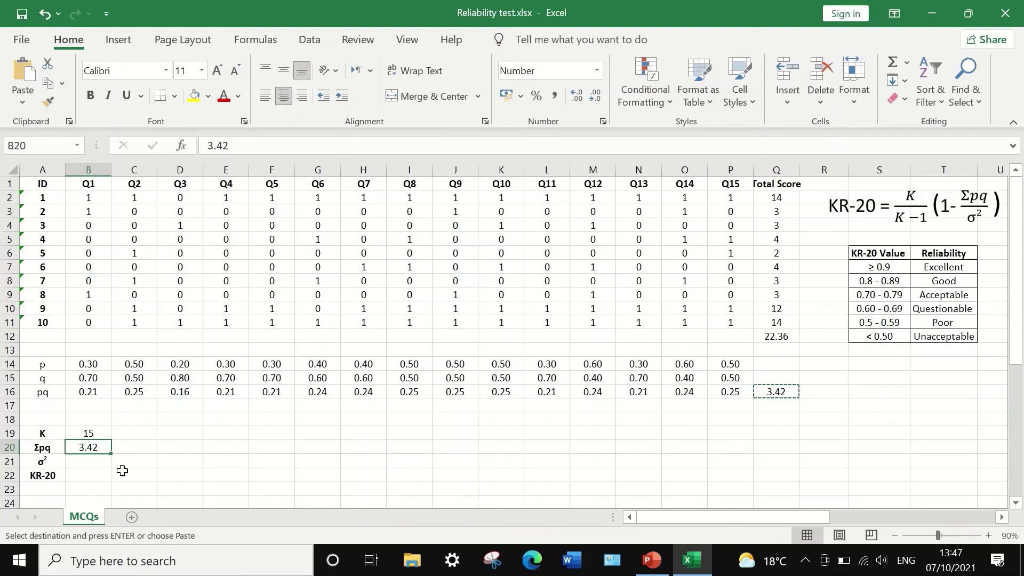
# - Copy the total score variance from Q12 into the σ² cell B21 as a value only
pyautogui.click(72, 462)
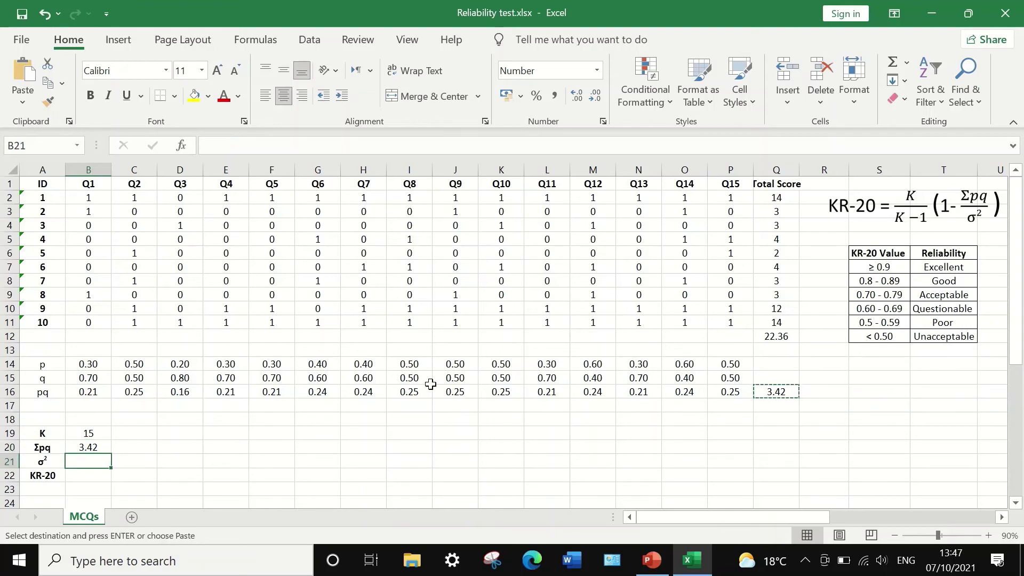
pyautogui.click(778, 342)
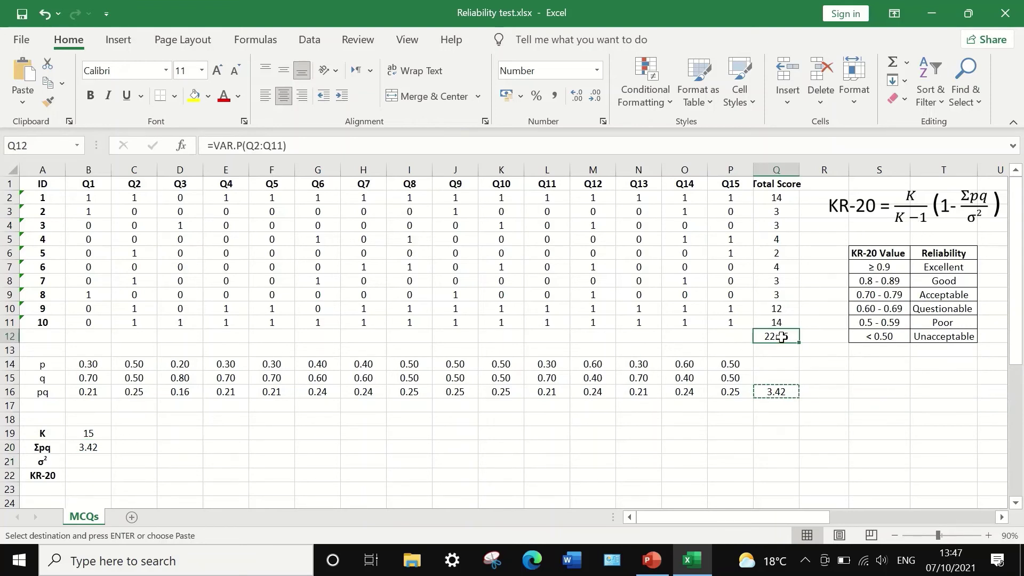
pyautogui.rightClick(776, 335)
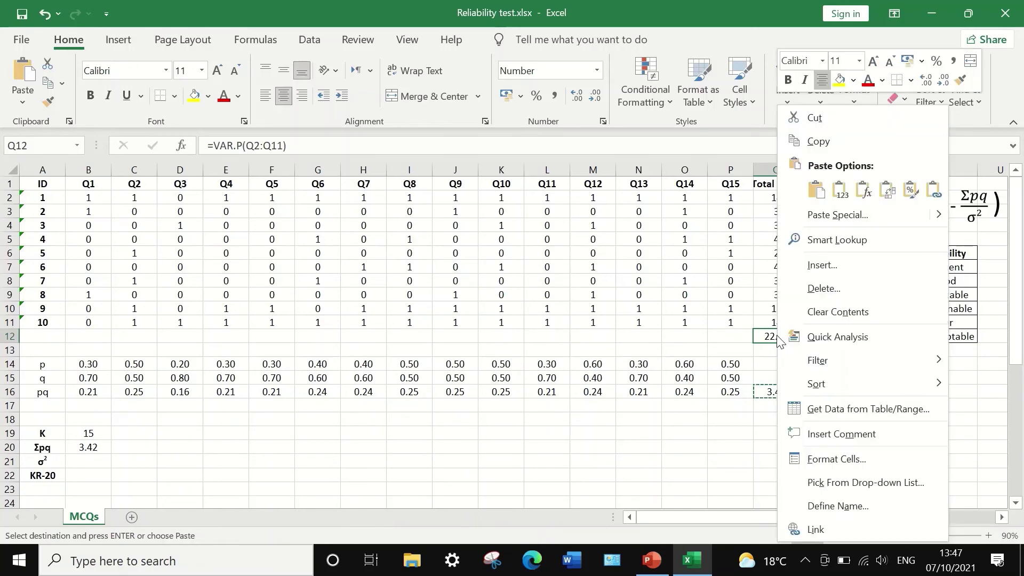
pyautogui.click(825, 148)
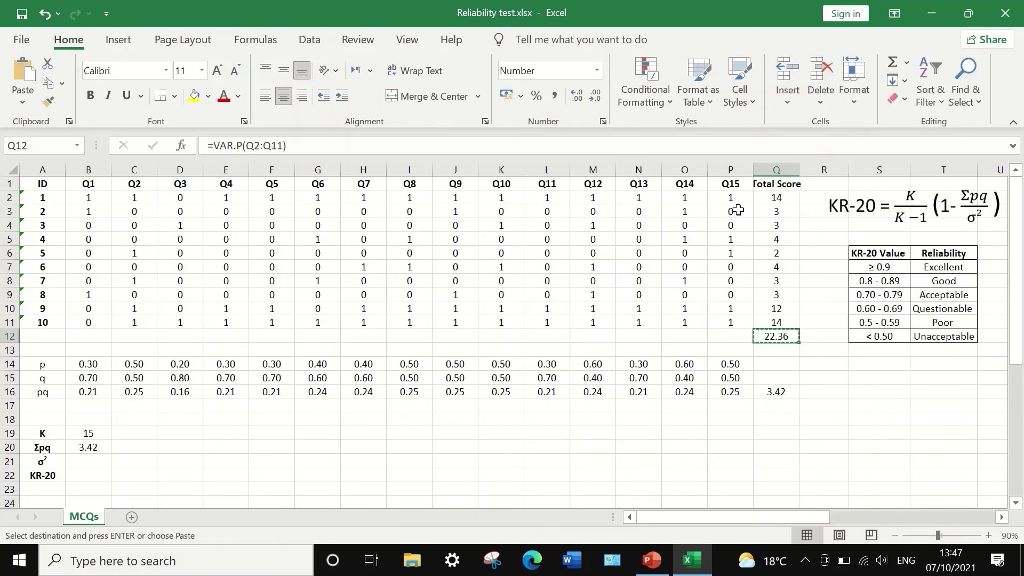
pyautogui.click(82, 461)
pyautogui.rightClick(86, 460)
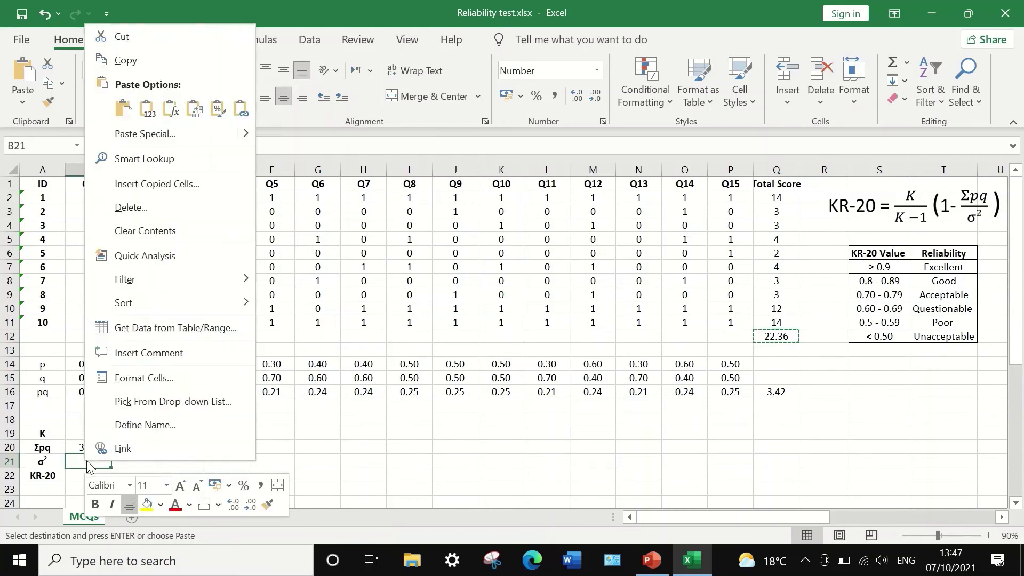
pyautogui.click(147, 109)
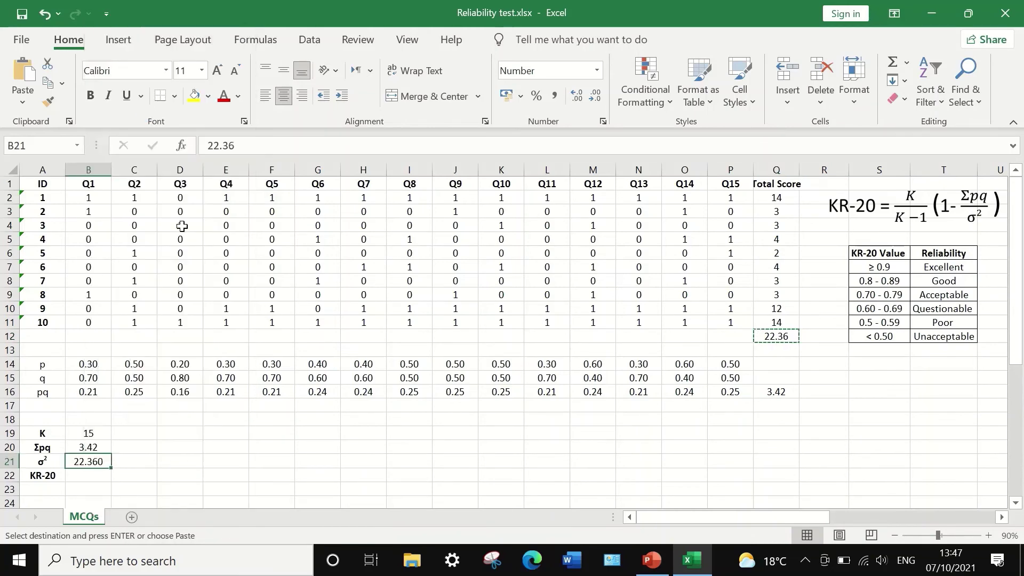
# - Calculate the KR-20 coefficient in cell B22 with the formula =(15/14)*(1-B20/B21)
pyautogui.click(75, 476)
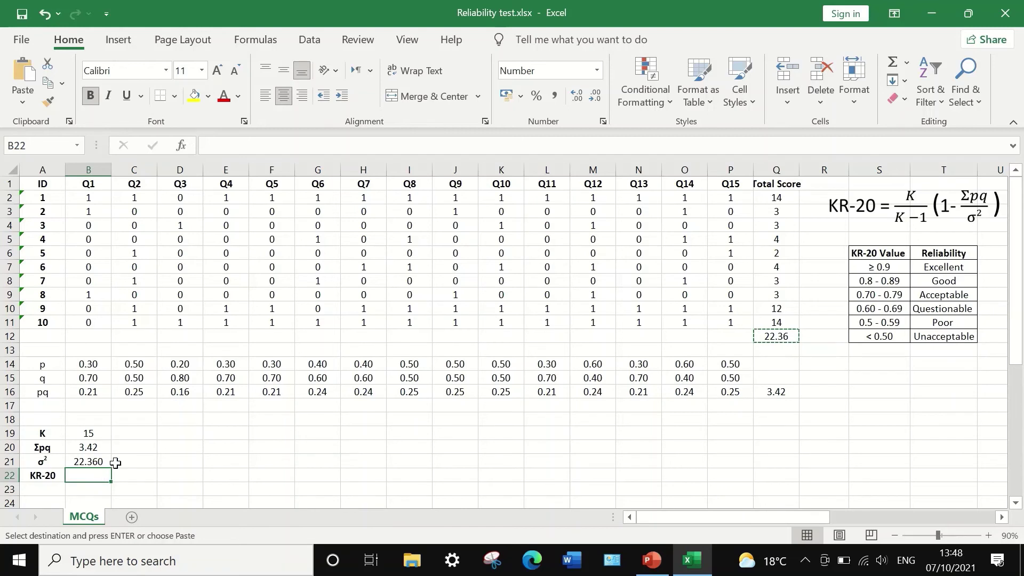
pyautogui.write('=')
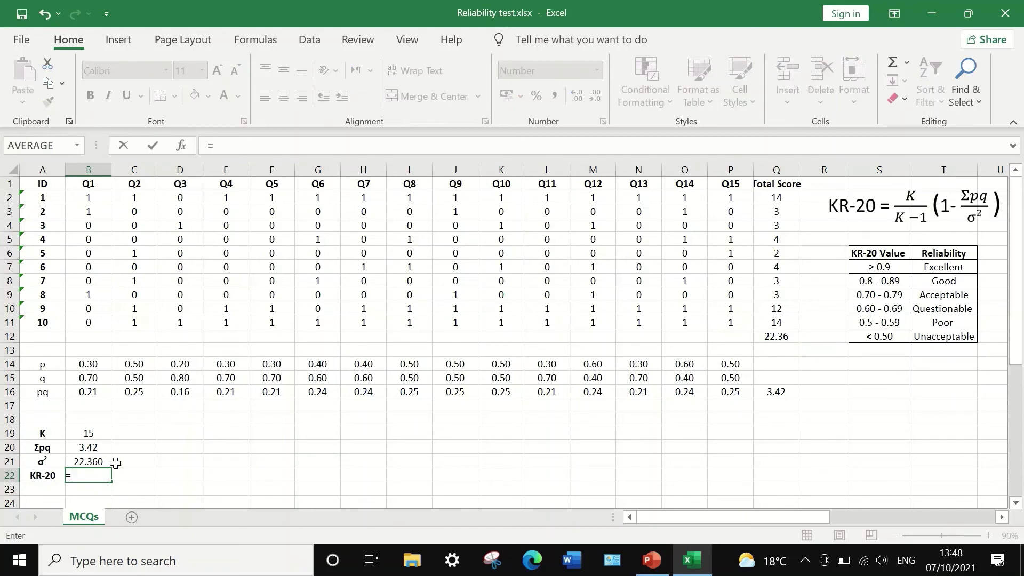
pyautogui.write('()*(')
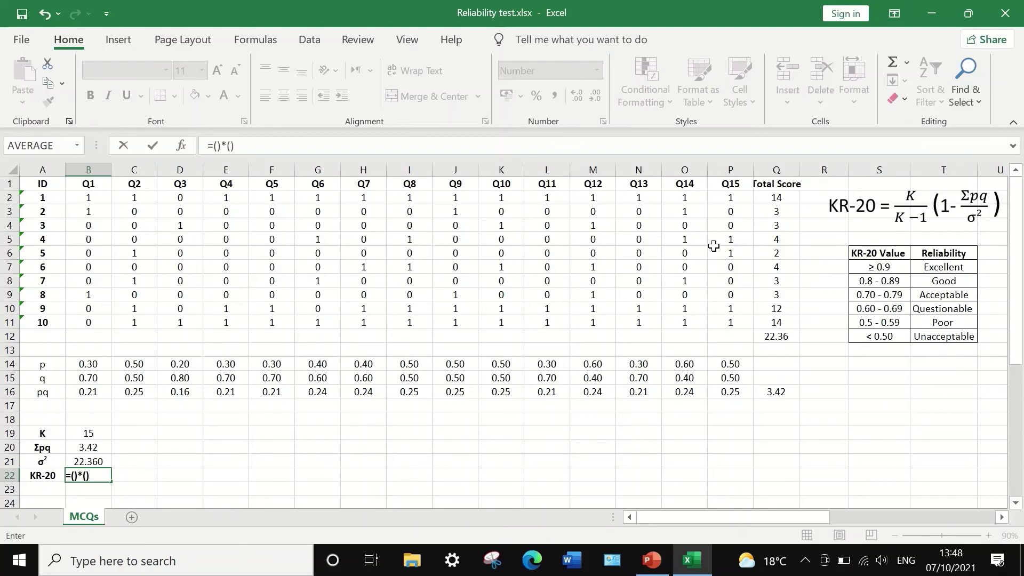
pyautogui.click(74, 477)
pyautogui.write('15')
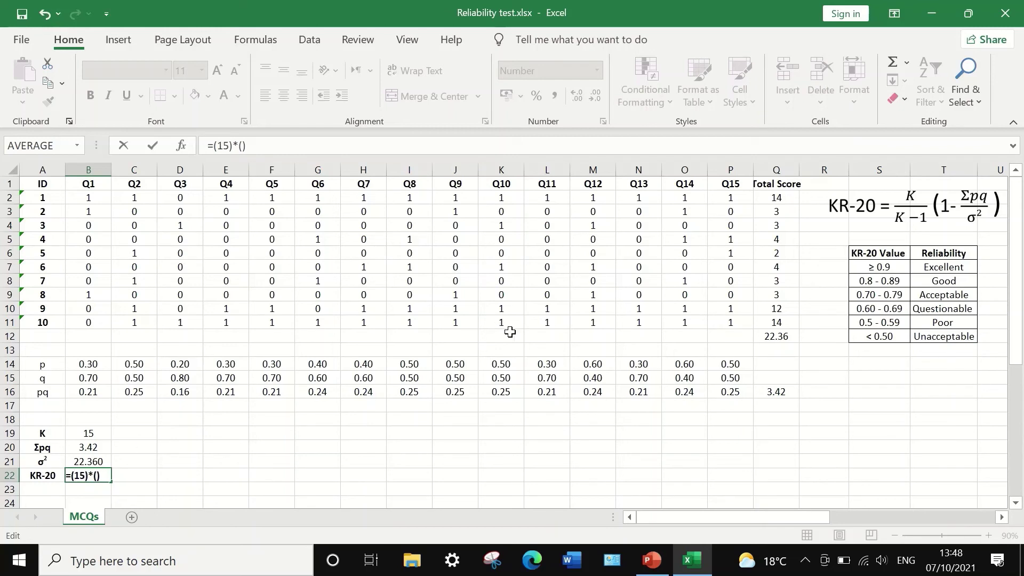
pyautogui.write('/14')
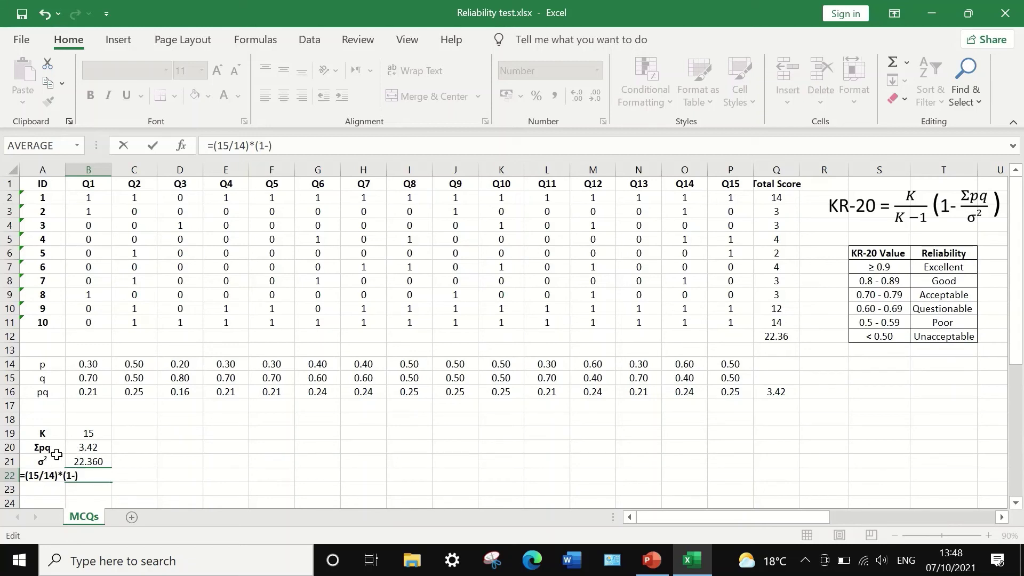
pyautogui.click(93, 448)
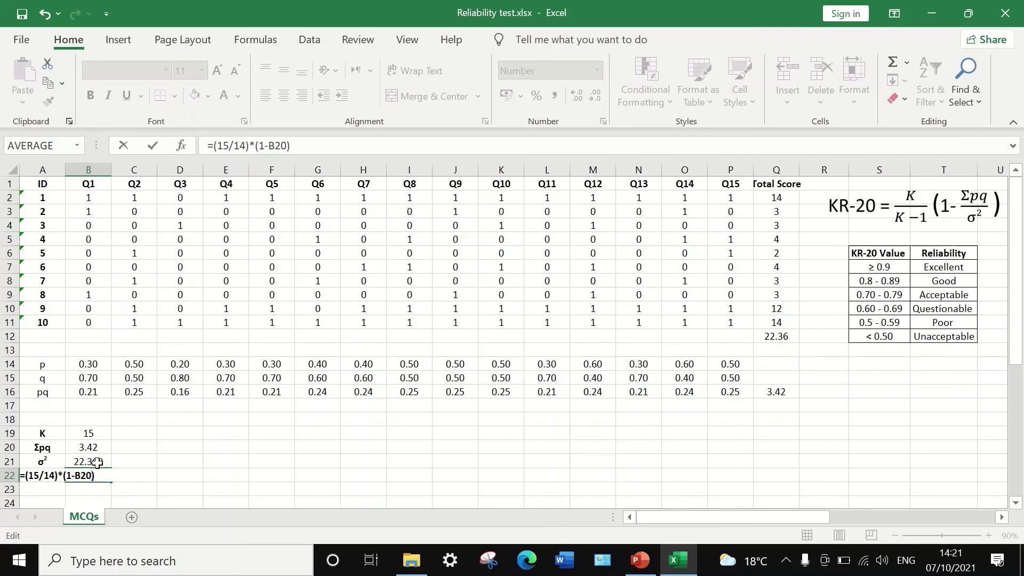
pyautogui.write('/')
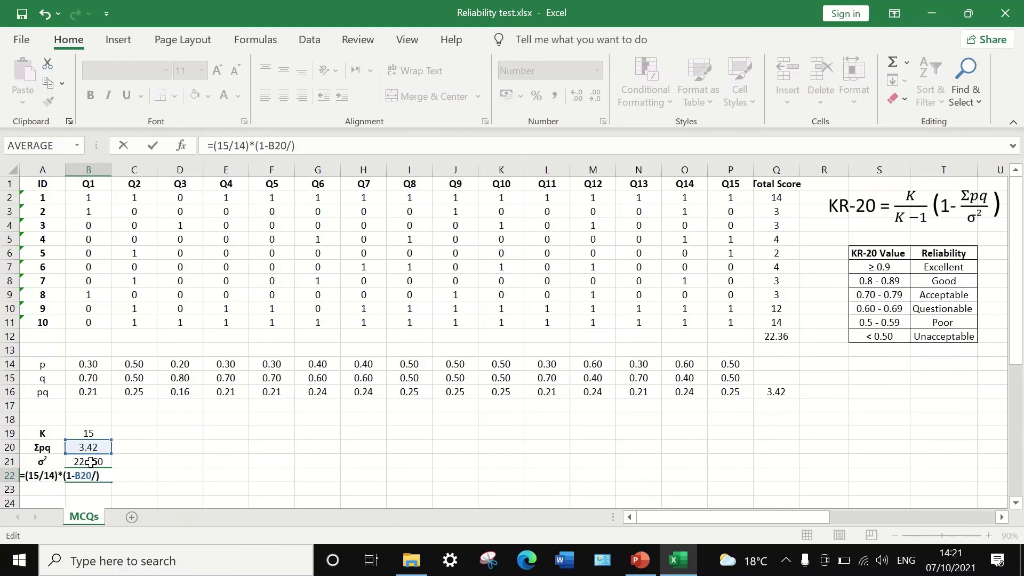
pyautogui.click(88, 462)
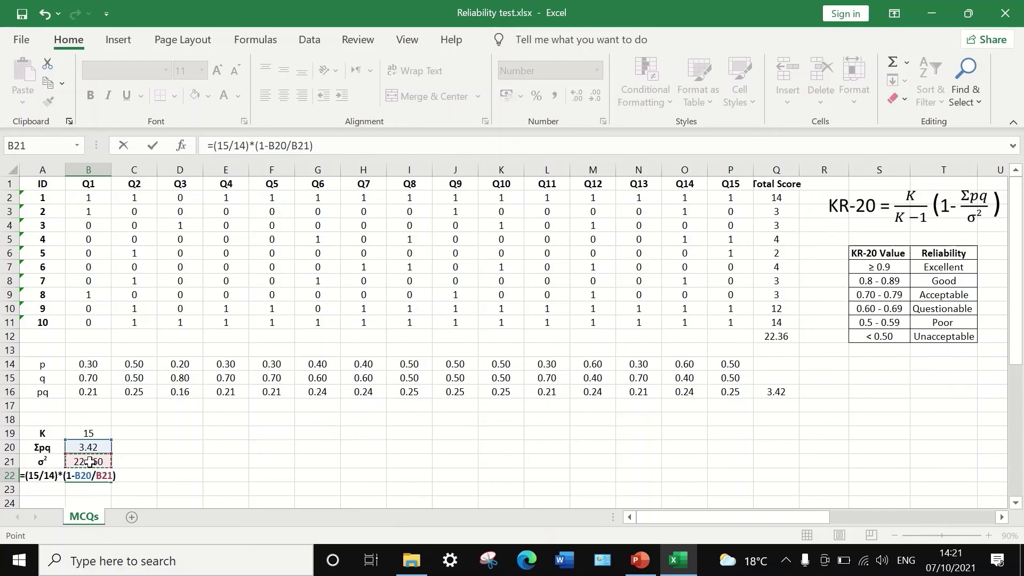
pyautogui.press('Return')
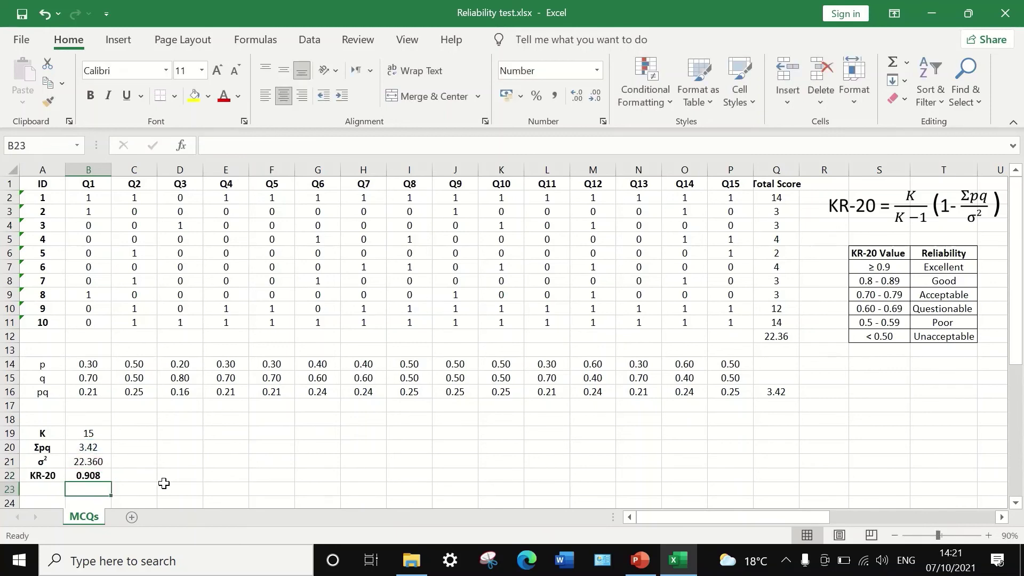
pyautogui.click(132, 477)
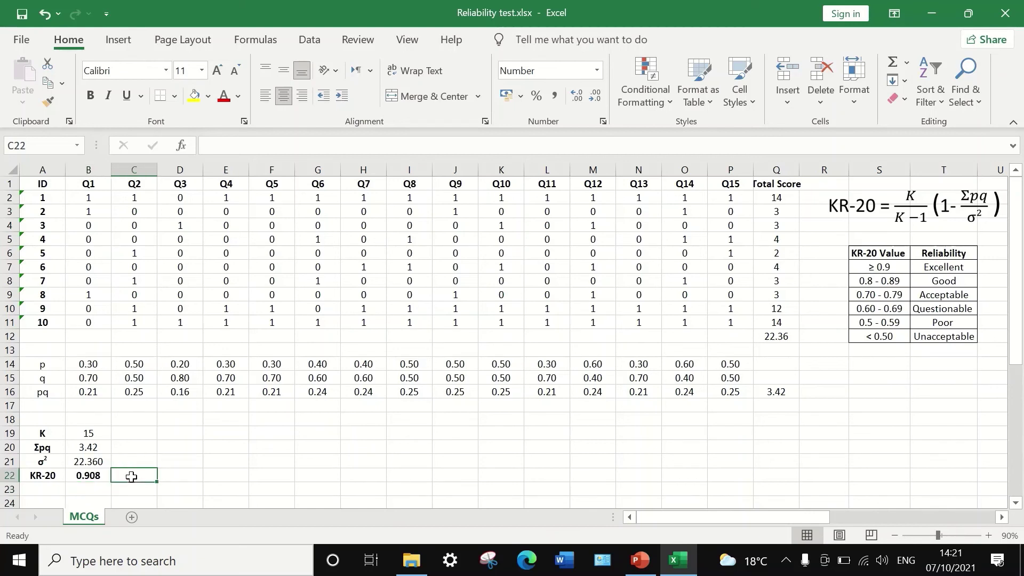